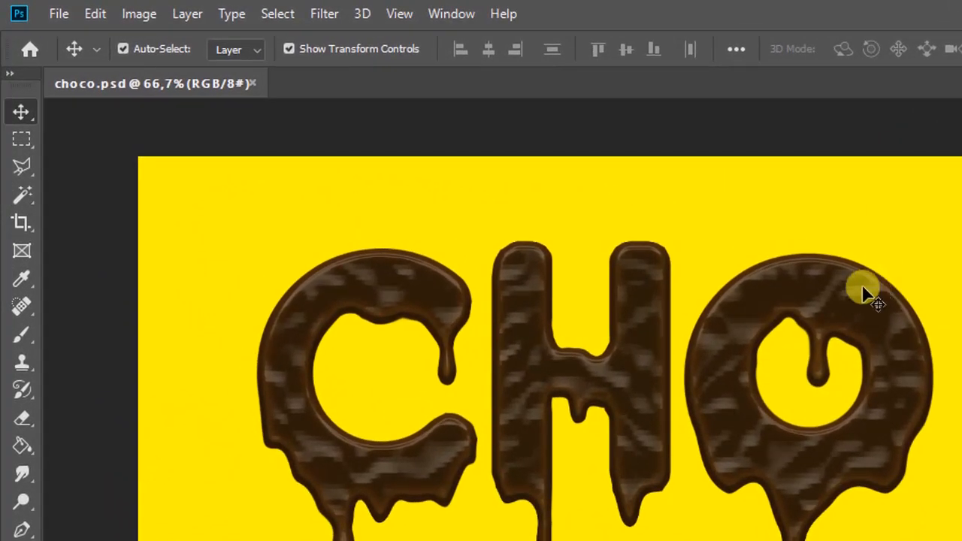
# - Create a new 1280 x 768 pixel document with White background contents
pyautogui.click(60, 13)
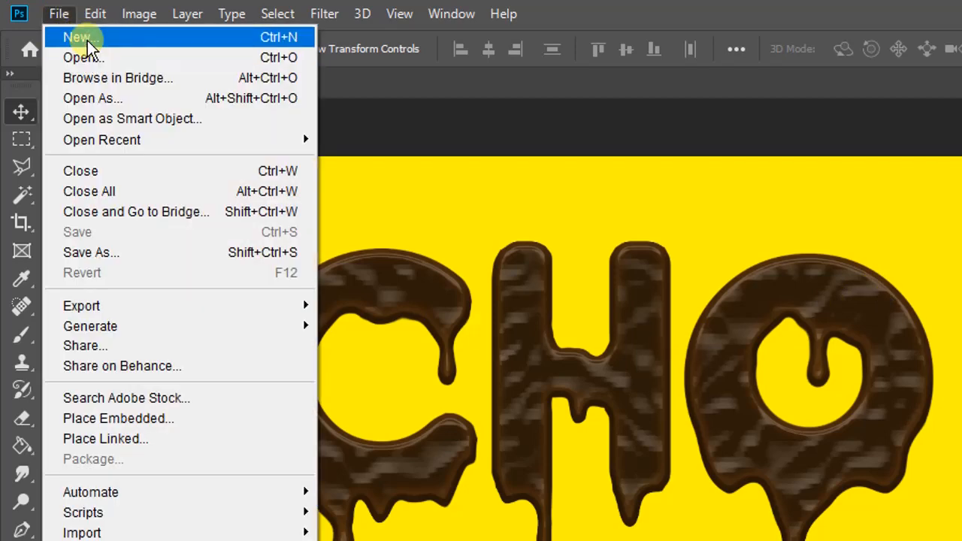
pyautogui.click(82, 36)
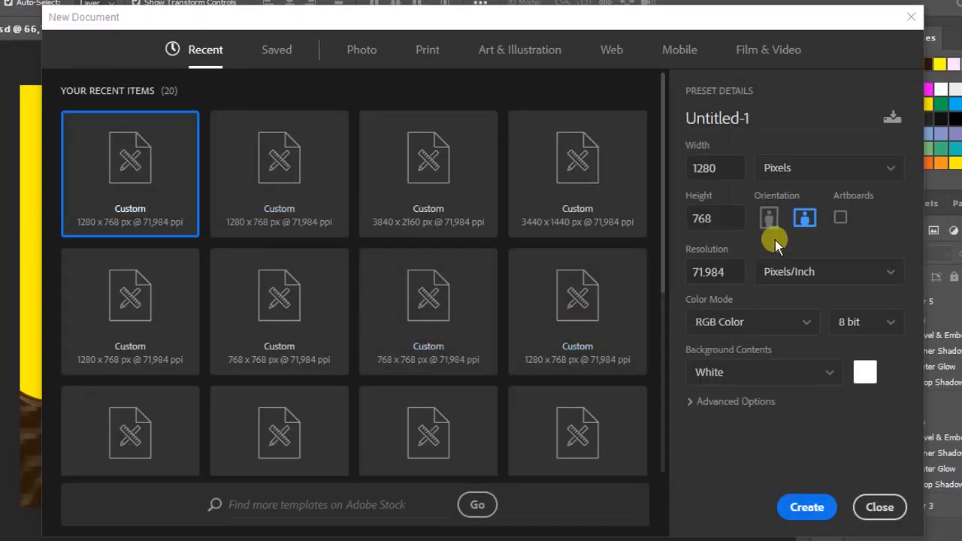
pyautogui.click(732, 169)
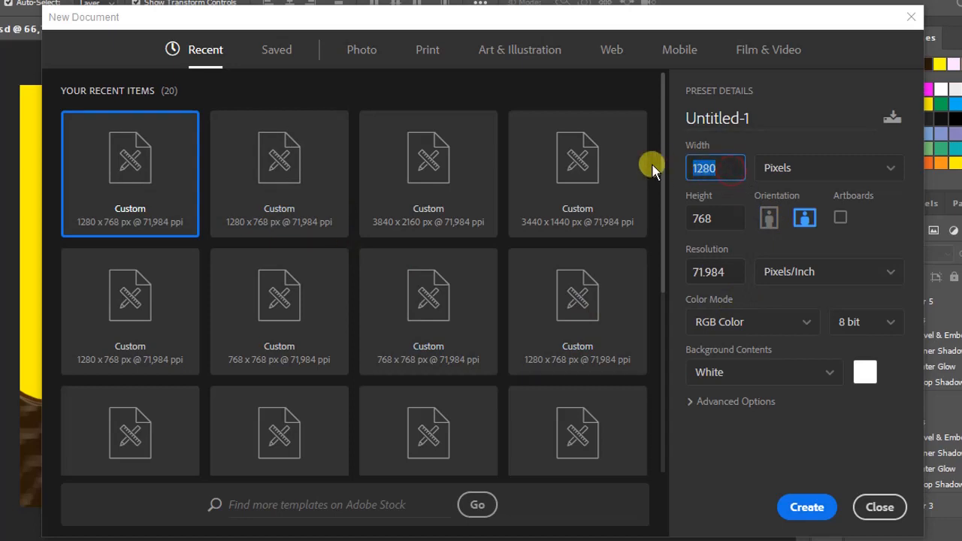
pyautogui.click(729, 217)
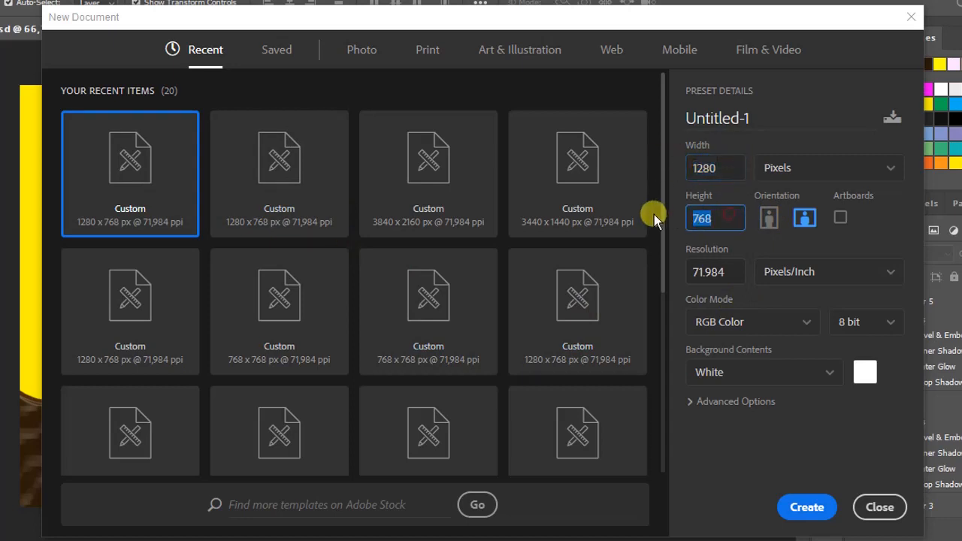
pyautogui.click(728, 216)
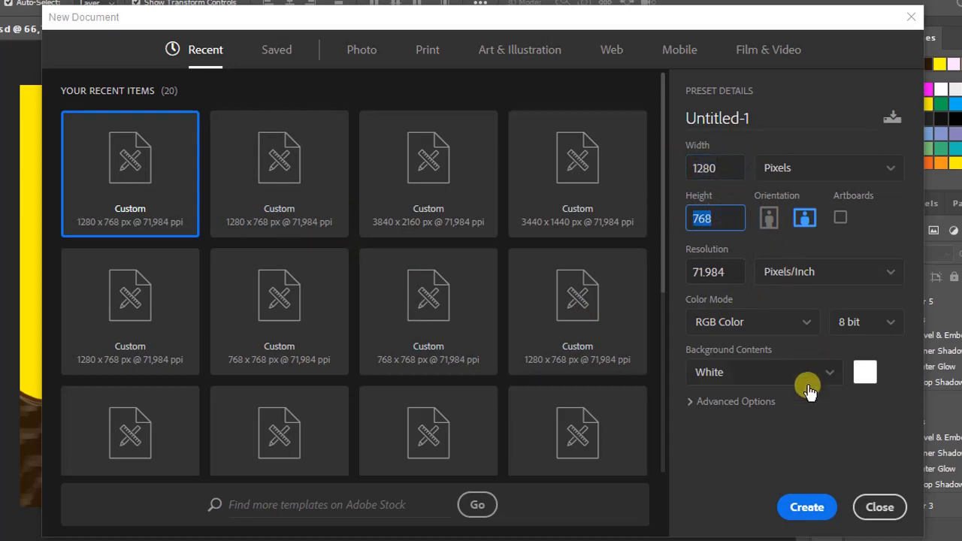
pyautogui.click(785, 374)
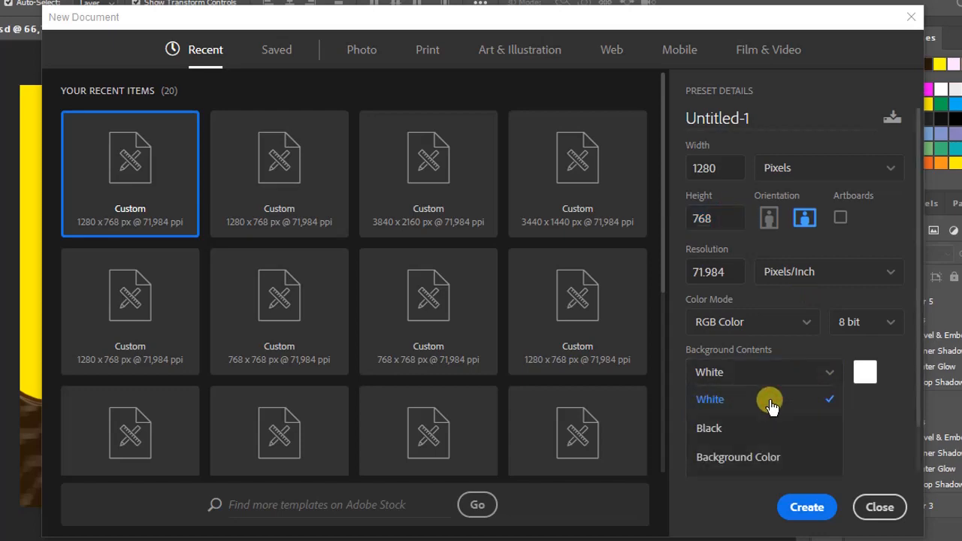
pyautogui.click(772, 406)
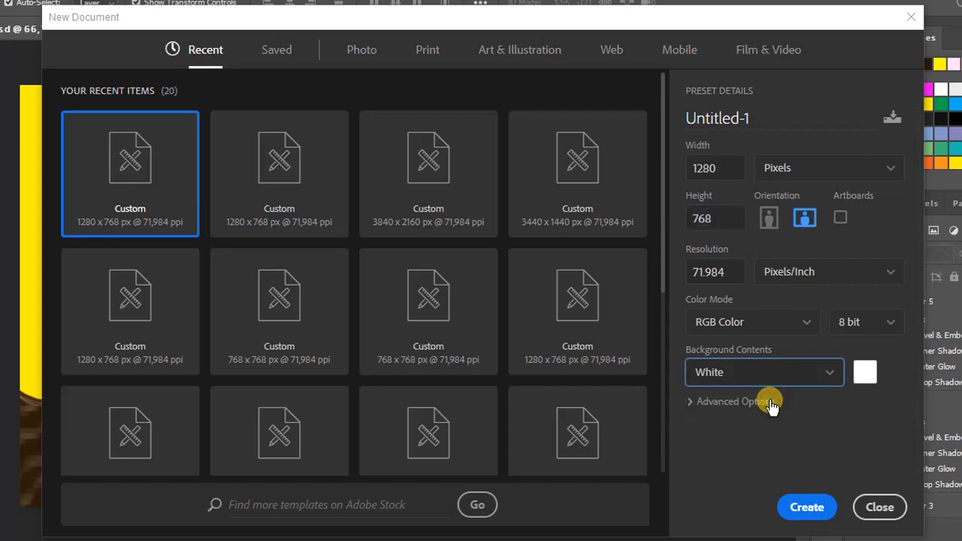
pyautogui.click(805, 510)
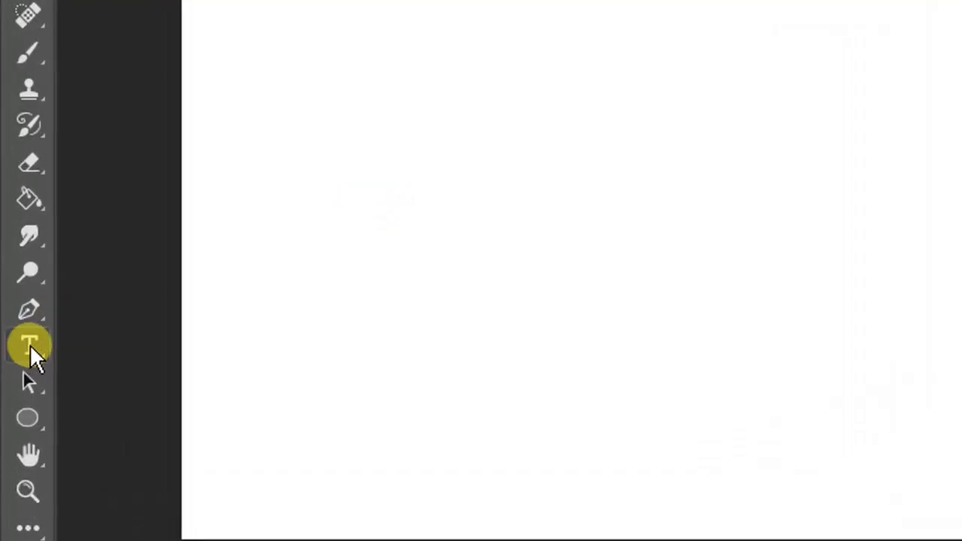
# - Add a horizontal text layer reading "CHO" on the canvas
pyautogui.click(34, 352)
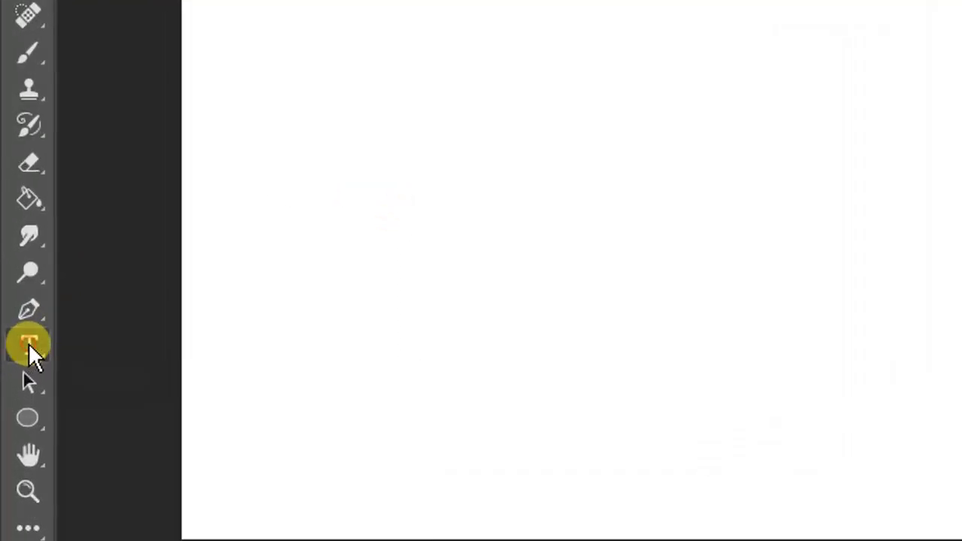
pyautogui.click(779, 181)
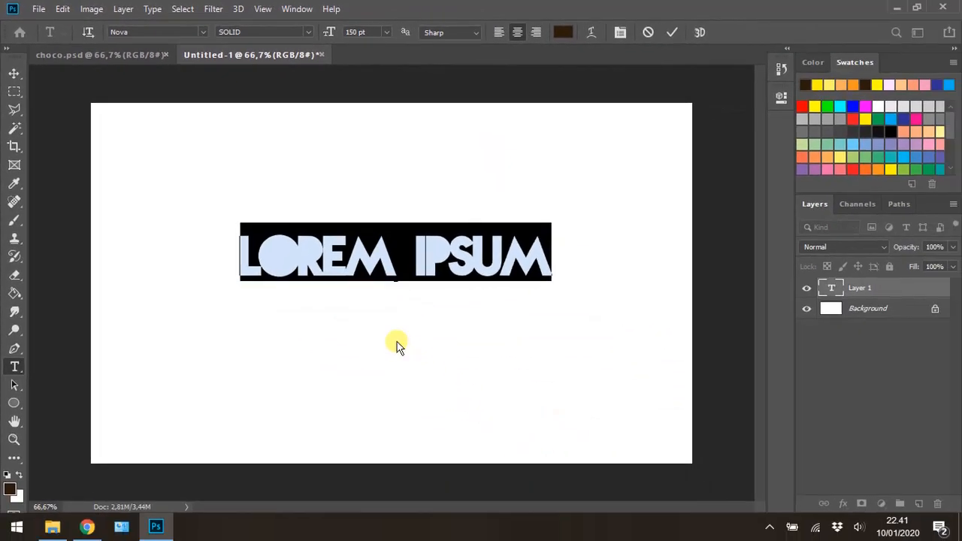
pyautogui.write('CHO')
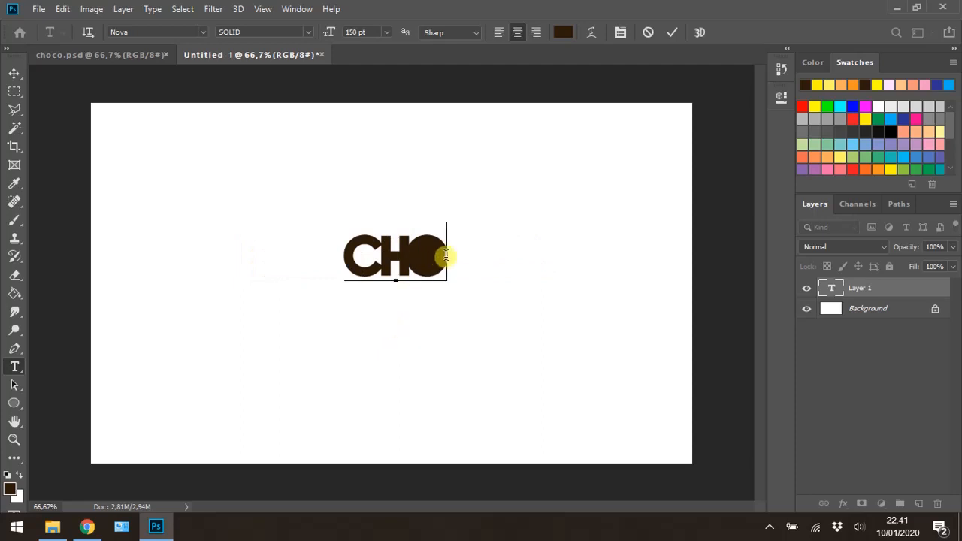
# - Set the color of the whole CHO text to dark brown #2d1b07
pyautogui.moveTo(443, 259); pyautogui.dragTo(296, 243)
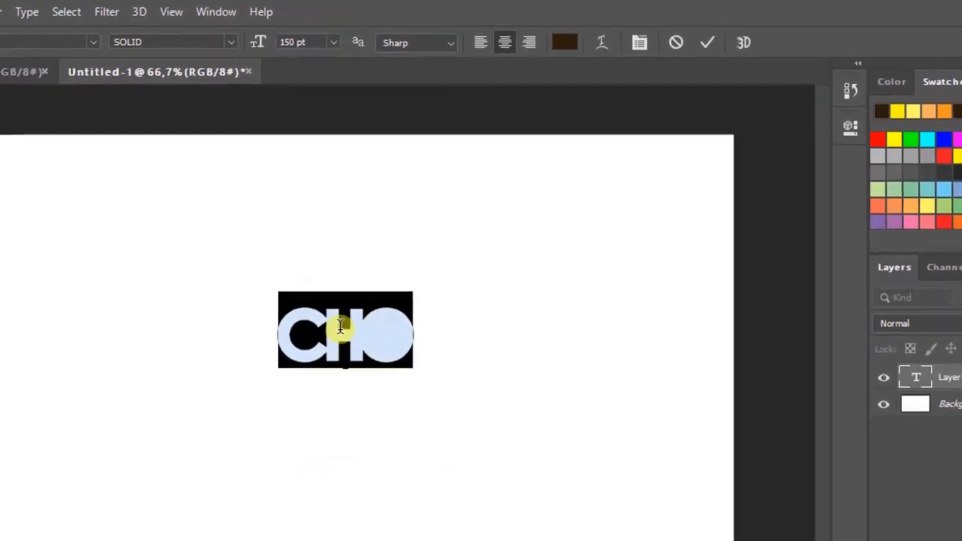
pyautogui.click(568, 48)
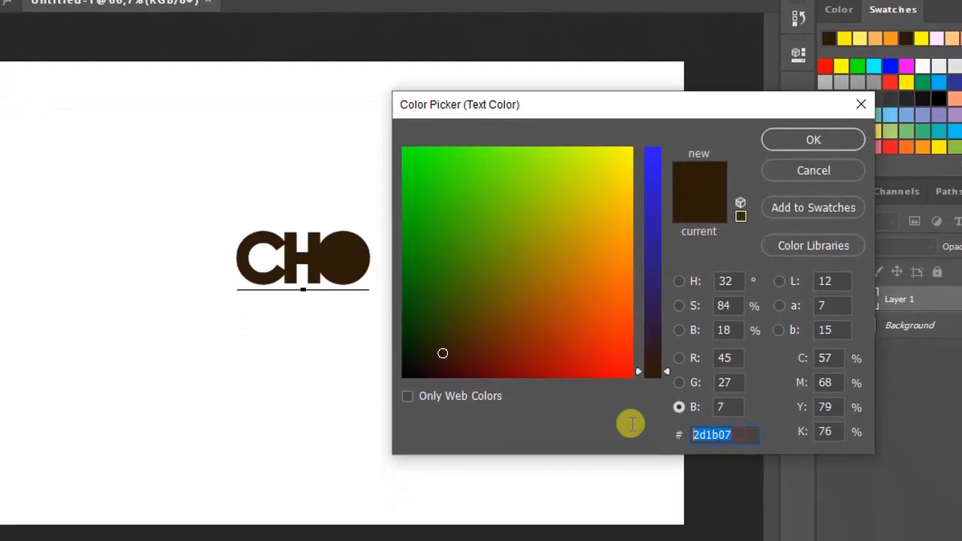
pyautogui.moveTo(633, 425); pyautogui.dragTo(772, 428)
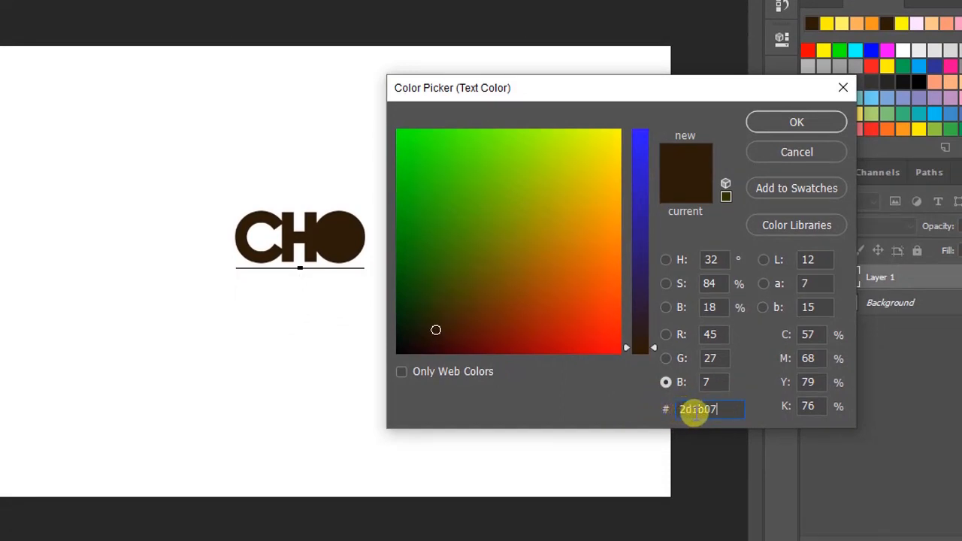
pyautogui.moveTo(694, 413); pyautogui.dragTo(732, 412)
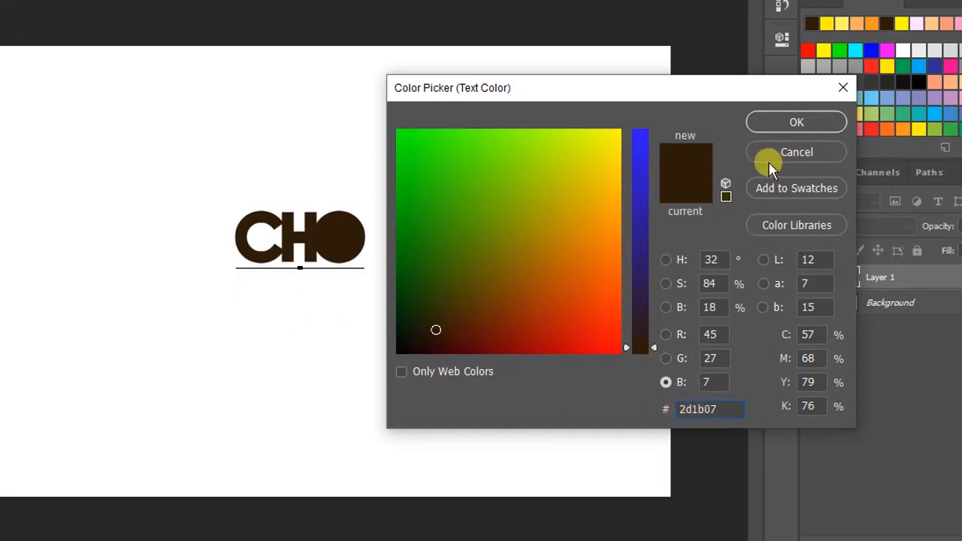
pyautogui.click(797, 122)
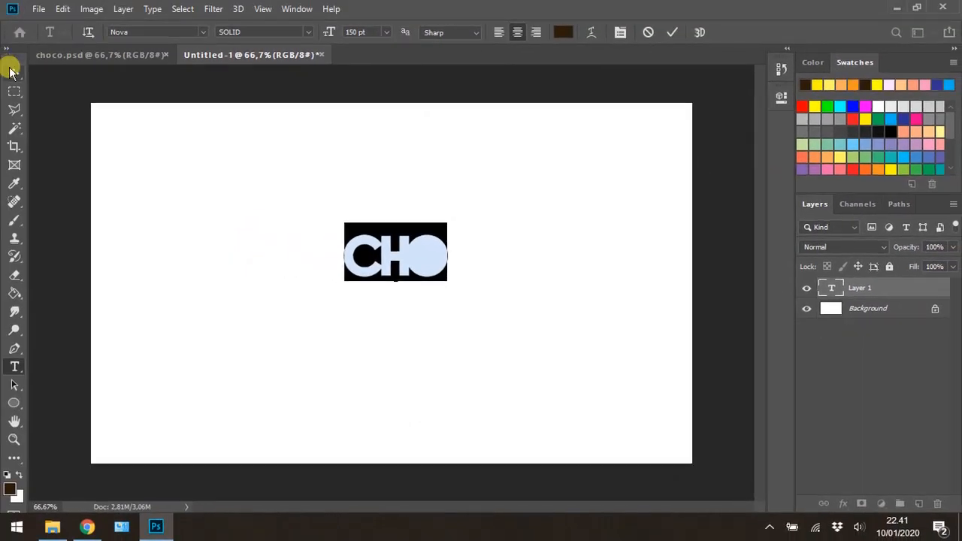
# - Scale the CHO text to about 367% and place it horizontally centered in the upper part of the canvas
pyautogui.click(11, 72)
pyautogui.moveTo(444, 269); pyautogui.dragTo(319, 205)
pyautogui.moveTo(391, 257); pyautogui.dragTo(630, 472)
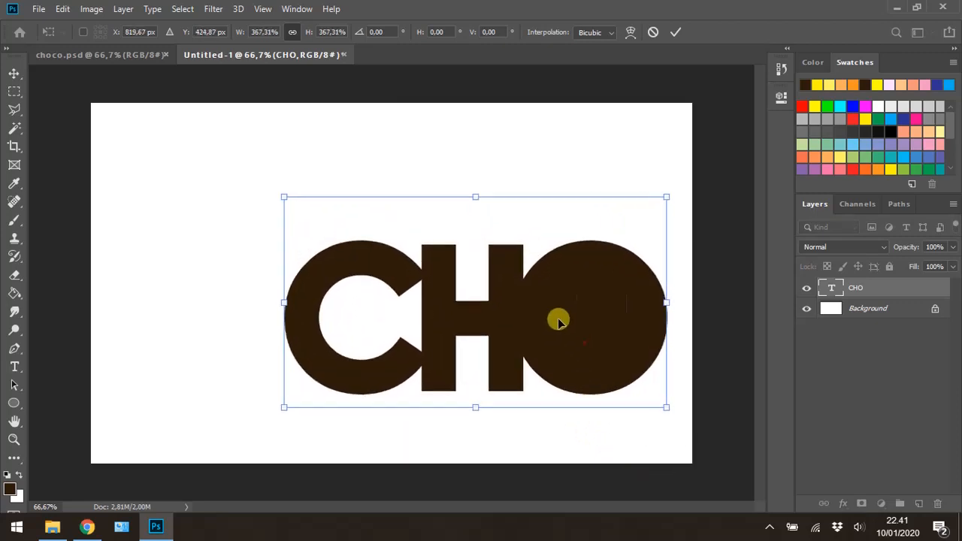
pyautogui.moveTo(558, 318); pyautogui.dragTo(499, 270)
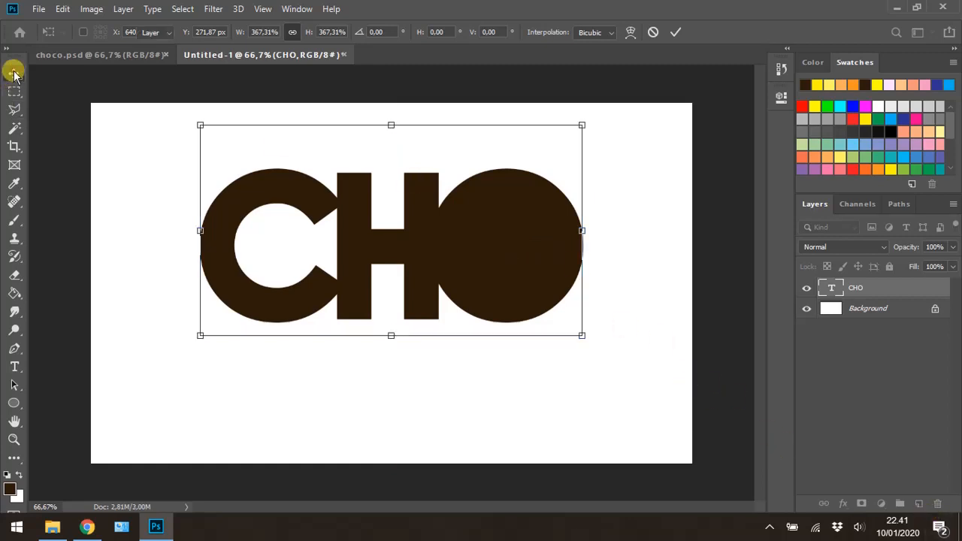
pyautogui.click(13, 75)
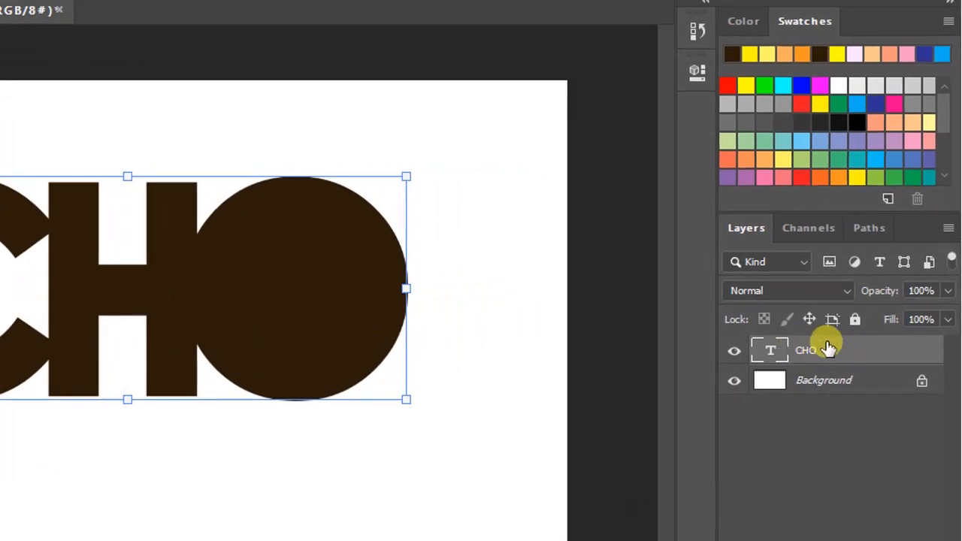
# - Rasterize the CHO type layer and convert it to a smart object
pyautogui.rightClick(827, 346)
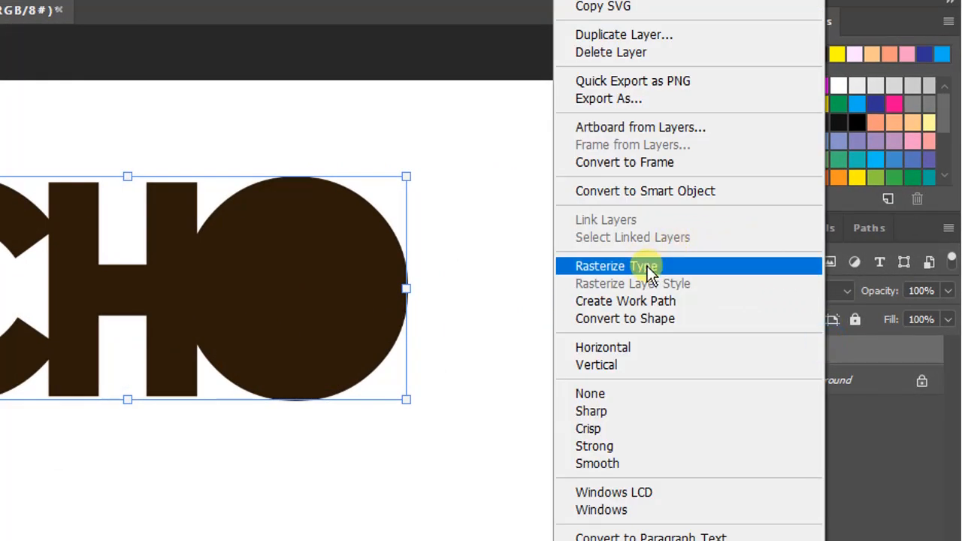
pyautogui.click(671, 269)
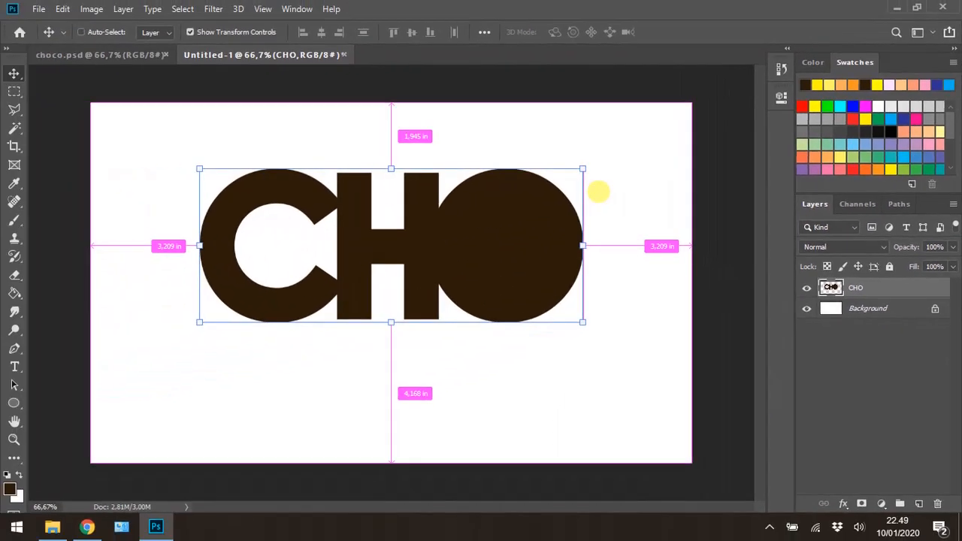
pyautogui.hotkey('ctrl', '+')
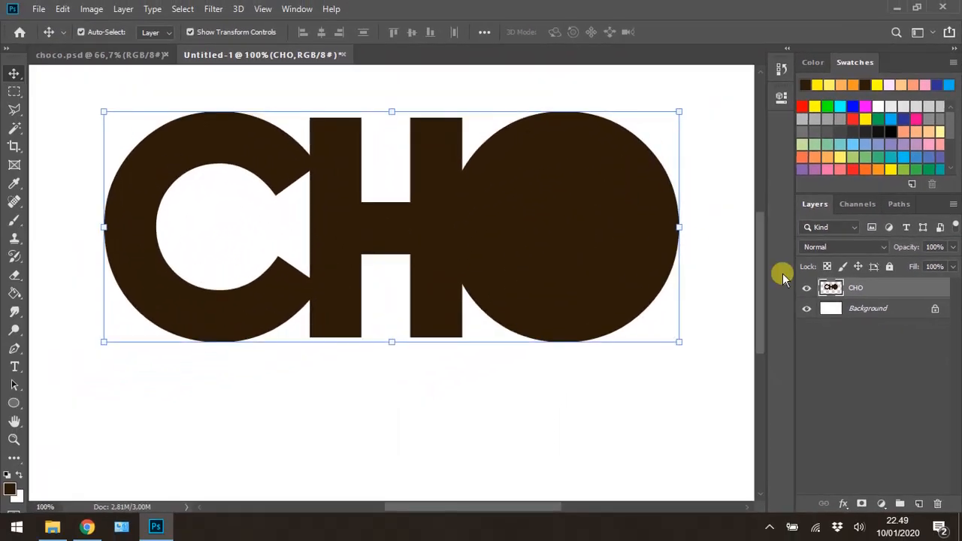
pyautogui.moveTo(756, 250); pyautogui.dragTo(757, 227)
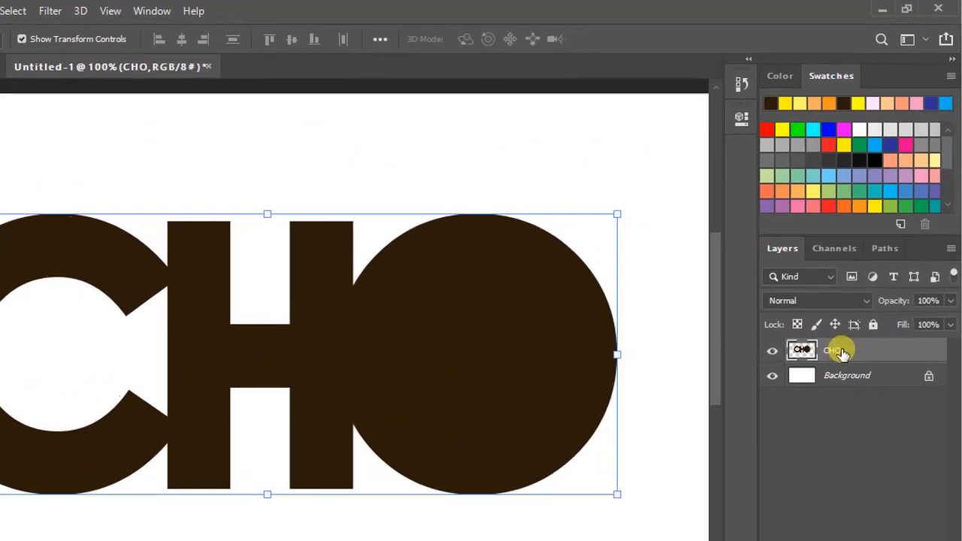
pyautogui.rightClick(861, 299)
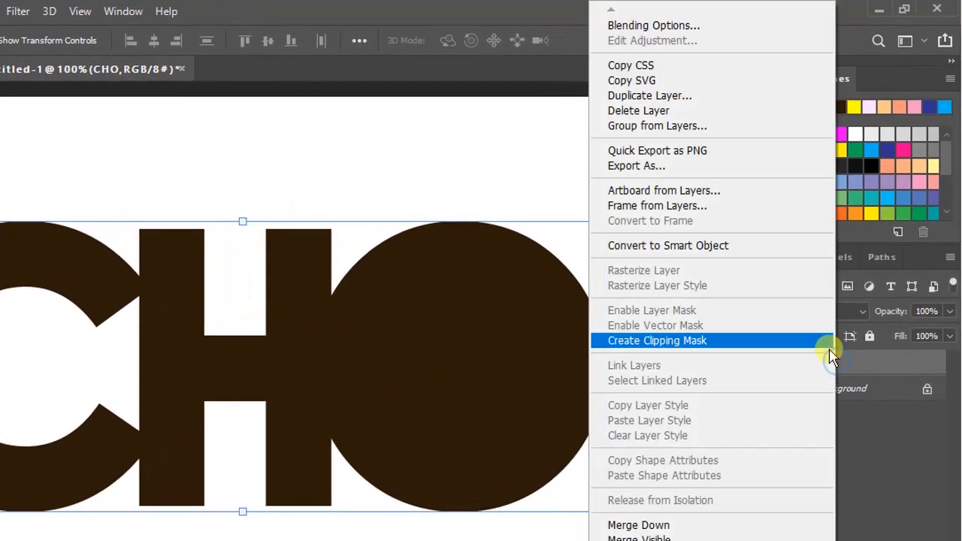
pyautogui.click(743, 247)
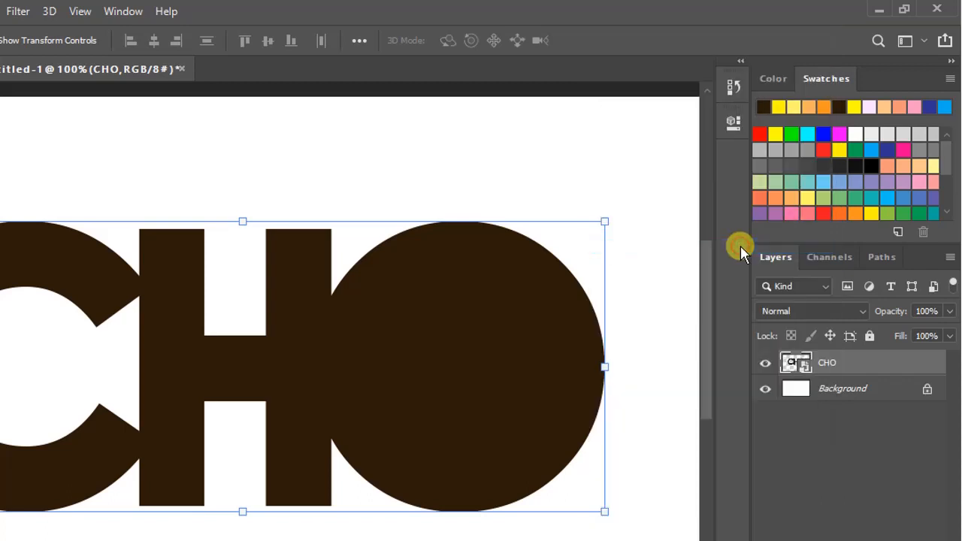
# - Open the blending options of the CHO smart object and enable the Bevel & Emboss effect
pyautogui.rightClick(868, 371)
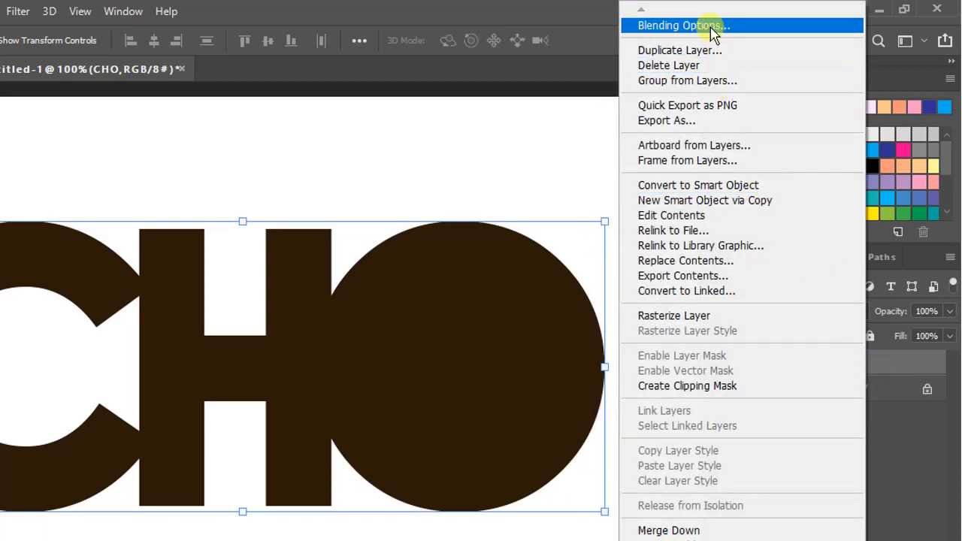
pyautogui.click(713, 30)
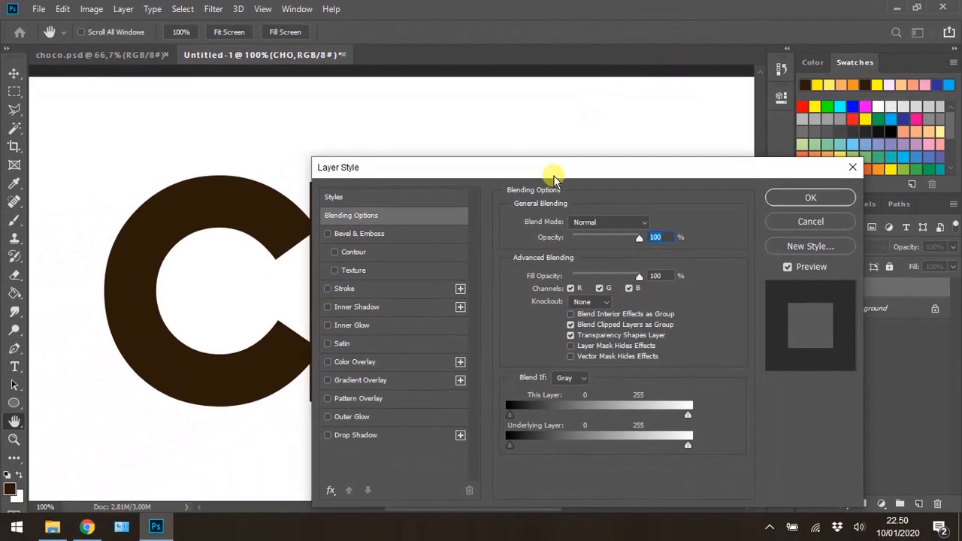
pyautogui.moveTo(555, 175); pyautogui.dragTo(601, 137)
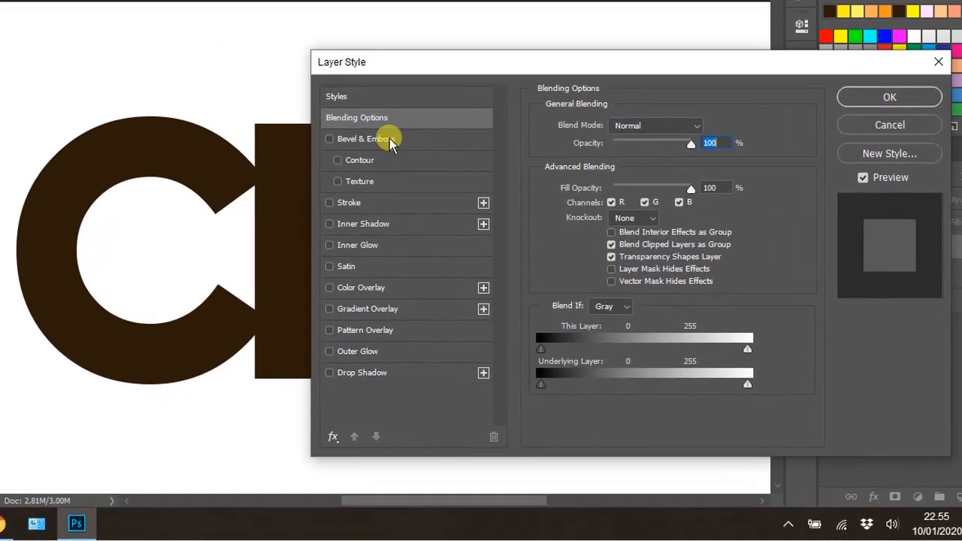
pyautogui.click(391, 142)
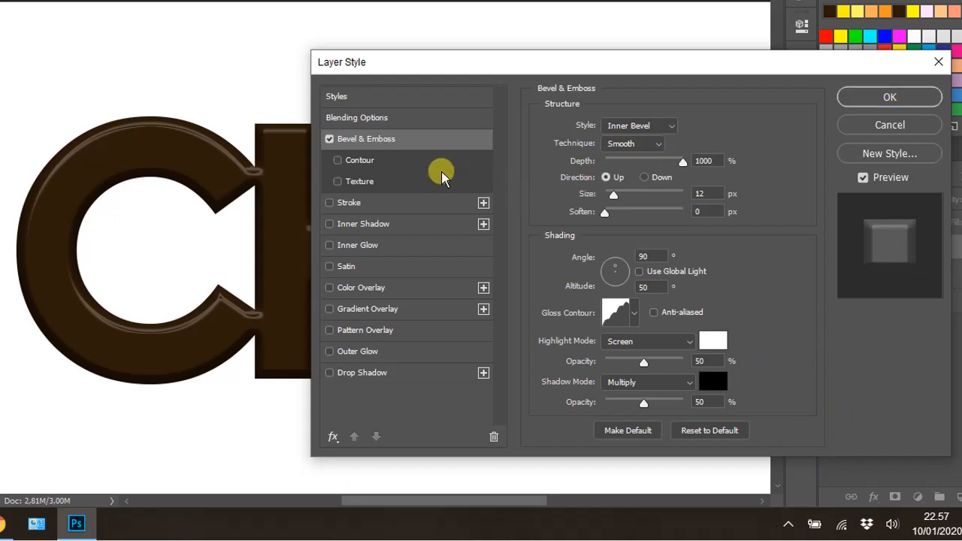
# - Enable the bevel's Contour with the S-shaped Gaussian curve preset and keep its range at 50%
pyautogui.click(374, 162)
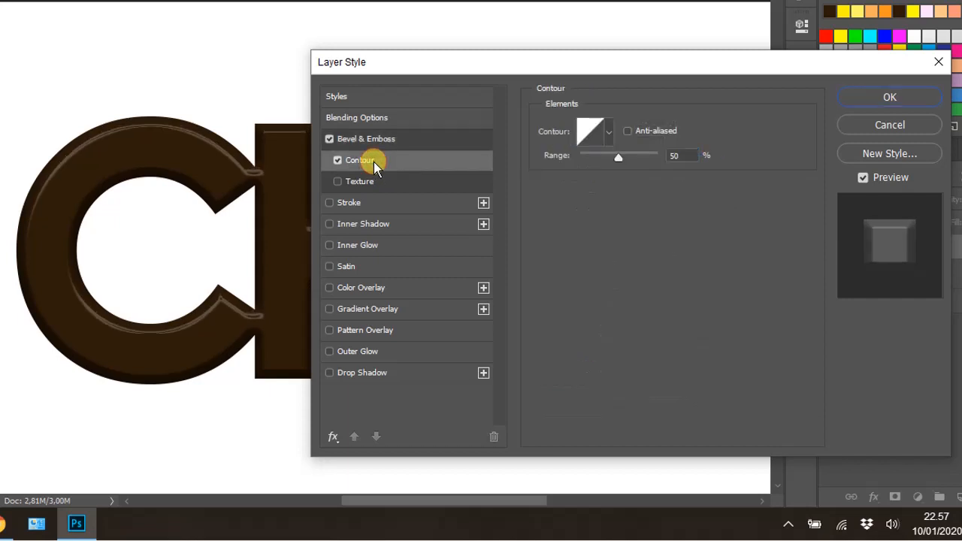
pyautogui.click(609, 135)
pyautogui.click(641, 170)
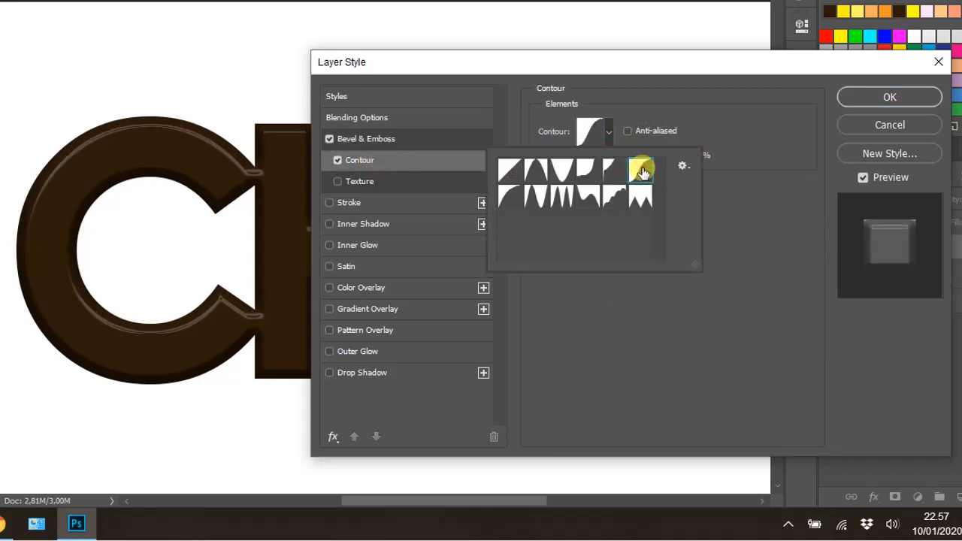
pyautogui.click(731, 186)
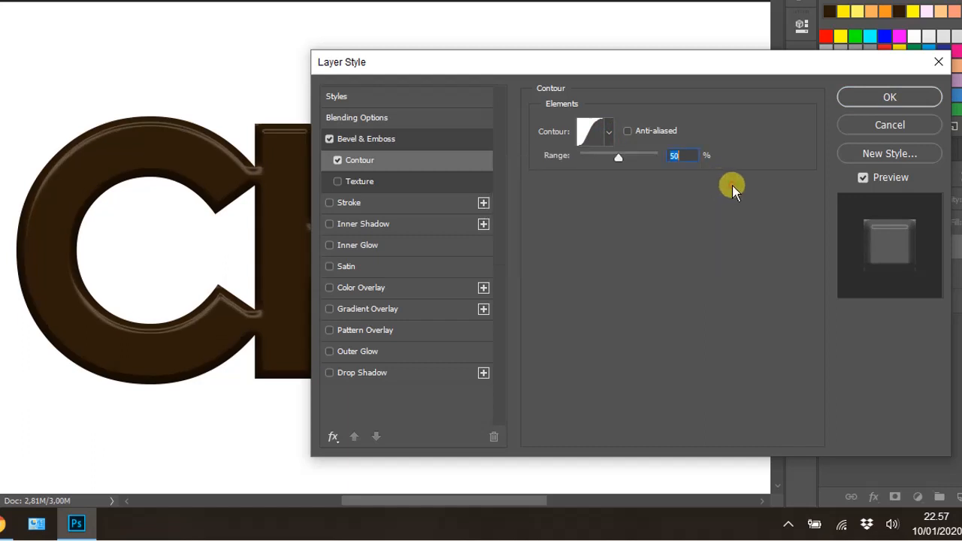
pyautogui.doubleClick(680, 155)
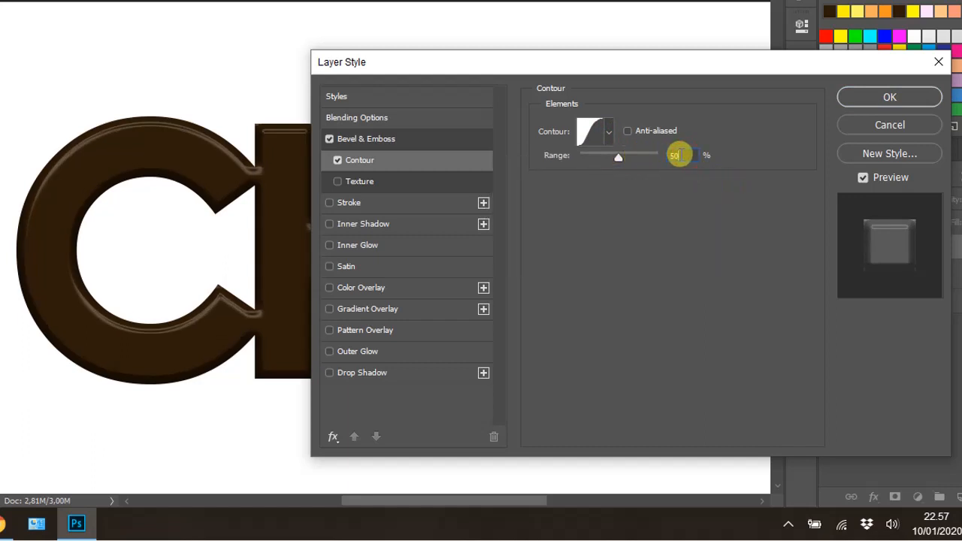
pyautogui.moveTo(650, 153); pyautogui.dragTo(698, 146)
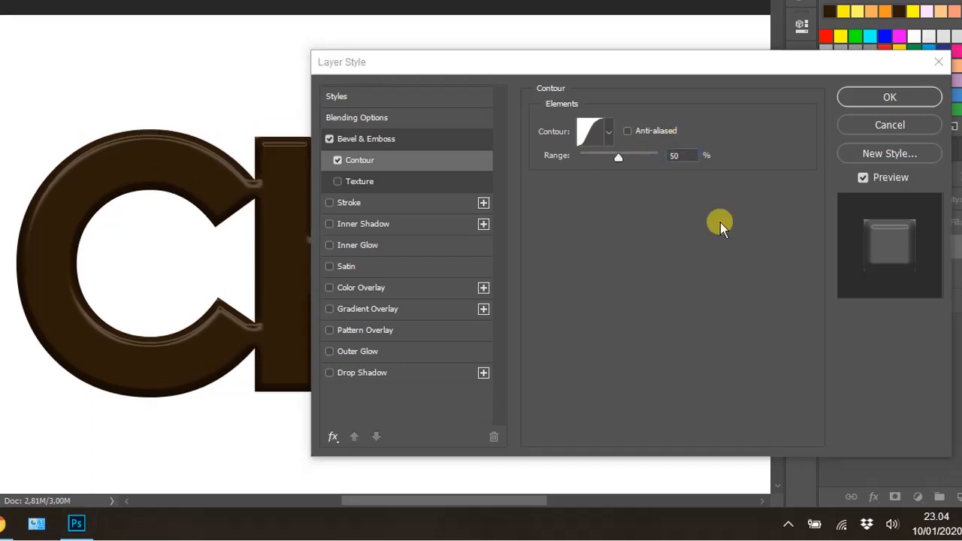
# - Enable the bevel's Texture with the dark orange-red mottled pattern at 500% scale and +3% depth
pyautogui.click(360, 184)
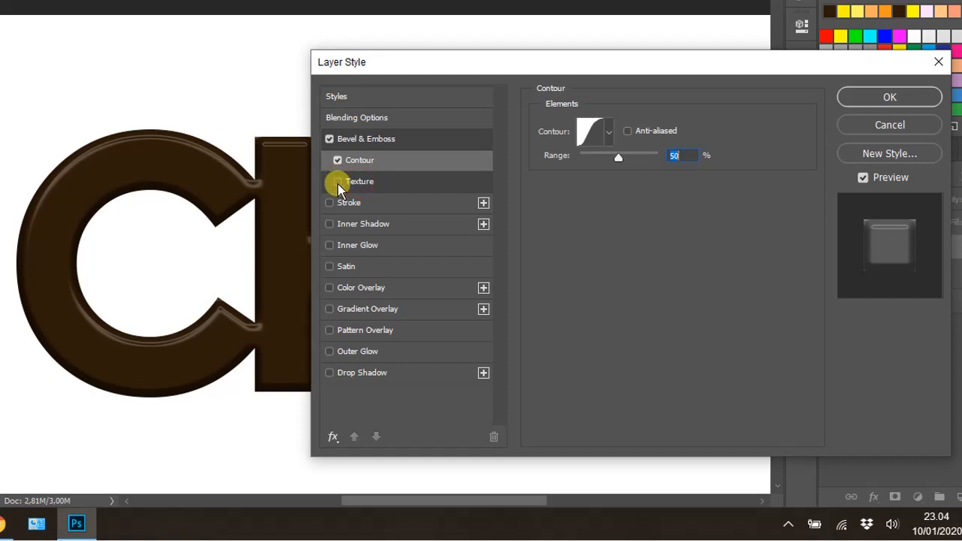
pyautogui.click(370, 184)
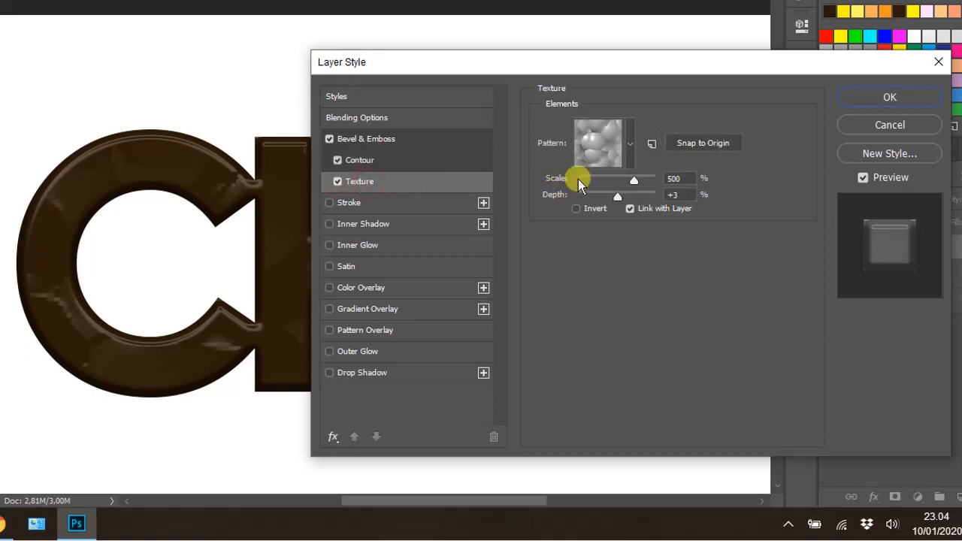
pyautogui.click(630, 144)
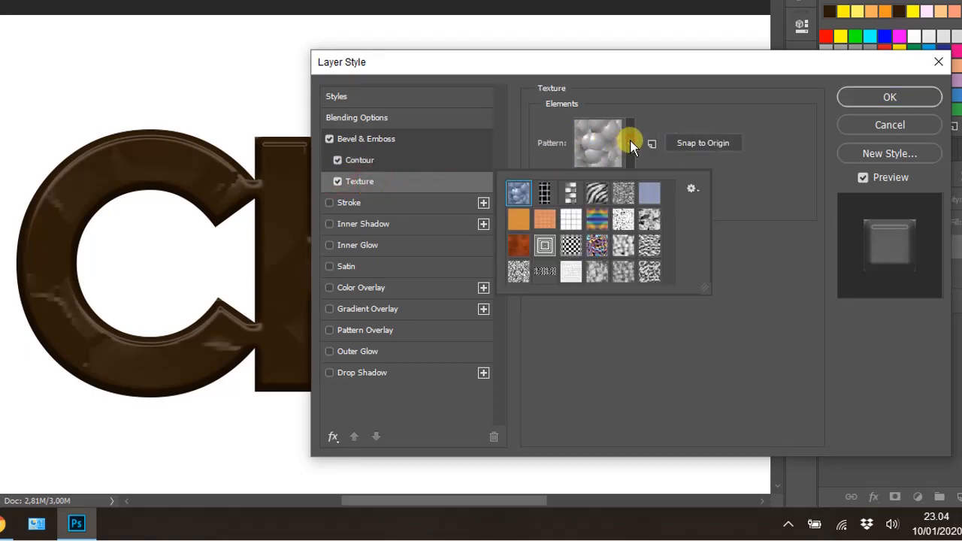
pyautogui.click(520, 246)
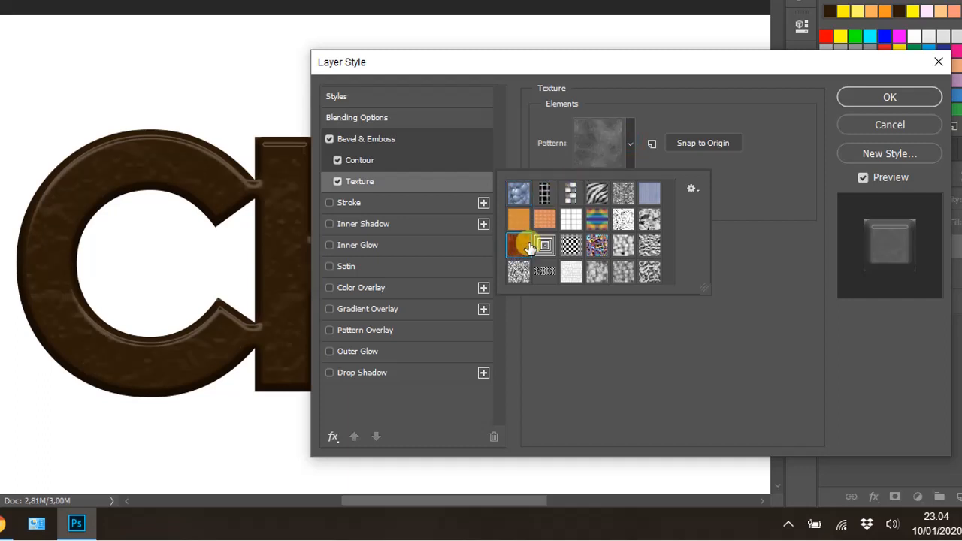
pyautogui.click(723, 188)
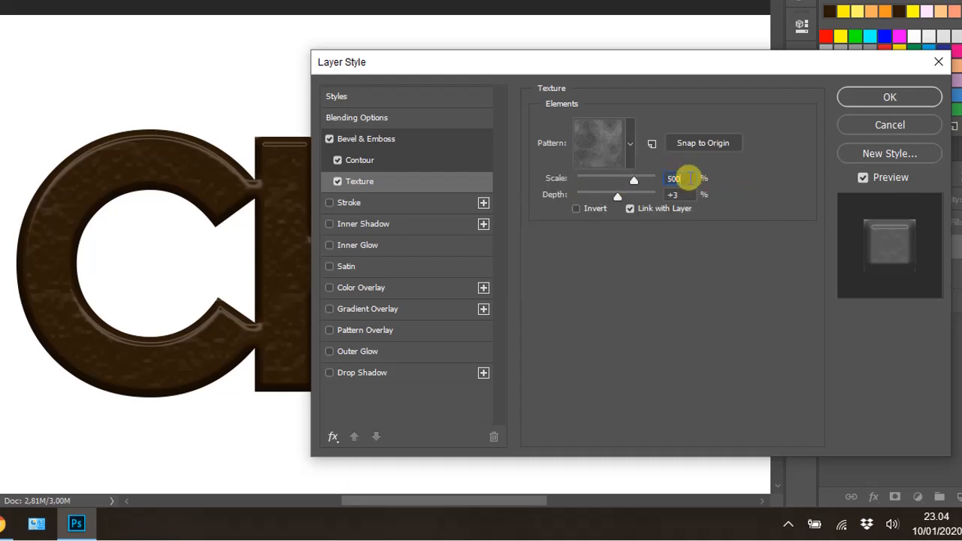
pyautogui.click(679, 195)
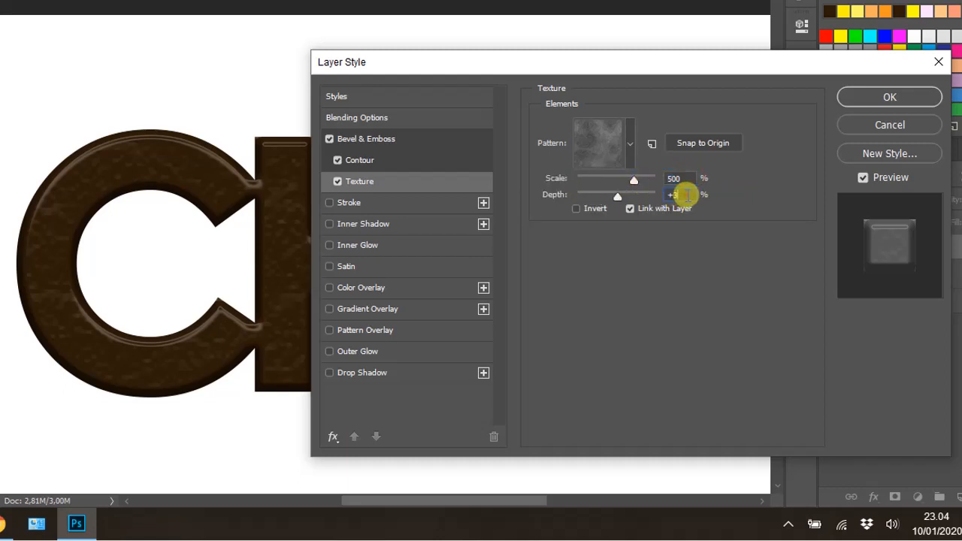
pyautogui.click(685, 190)
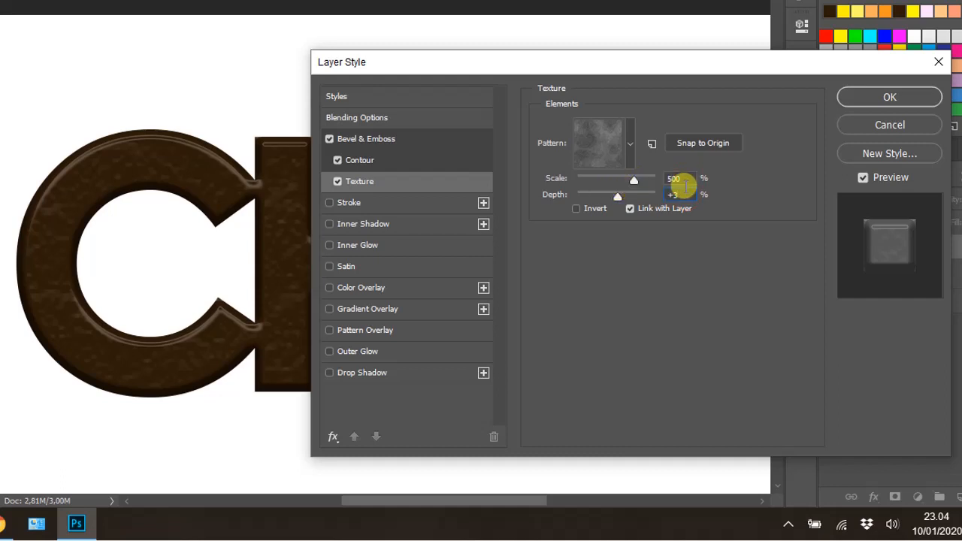
pyautogui.click(676, 177)
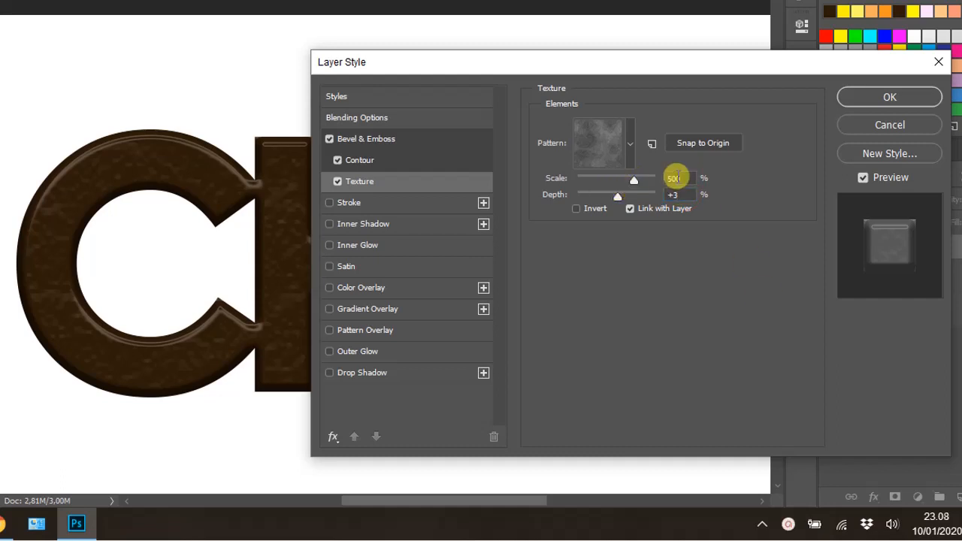
# - Add a white Overlay inner shadow at 100% opacity, distance 3 px, choke 35%, size 30 px, and apply the layer style
pyautogui.click(398, 226)
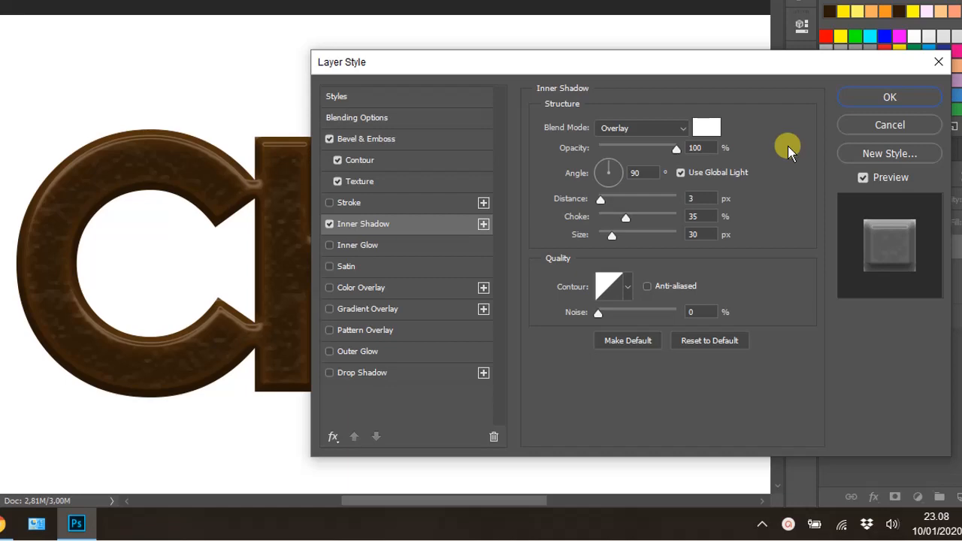
pyautogui.click(887, 100)
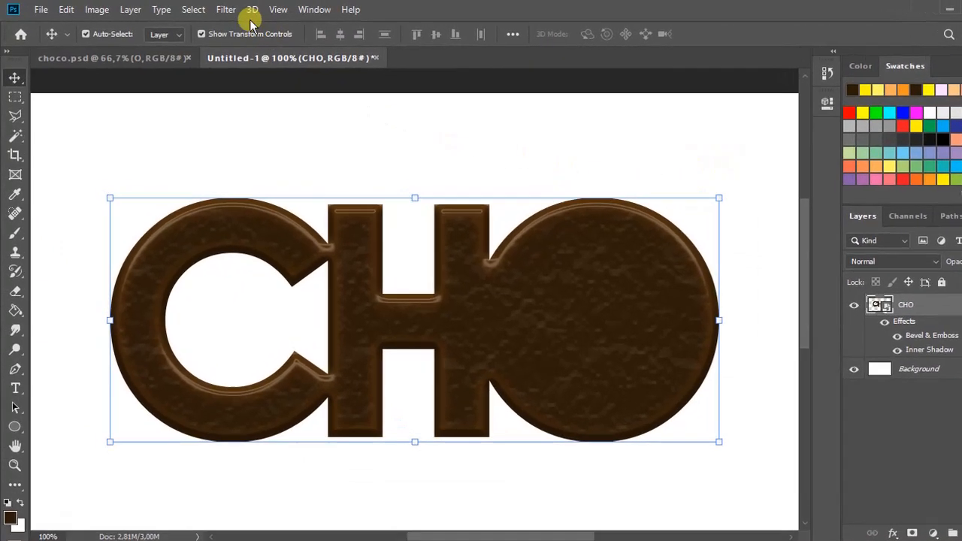
# - Open the Liquify filter on CHO and pull drips from the C's lower edge with the Forward Warp tool at size 90
pyautogui.click(213, 9)
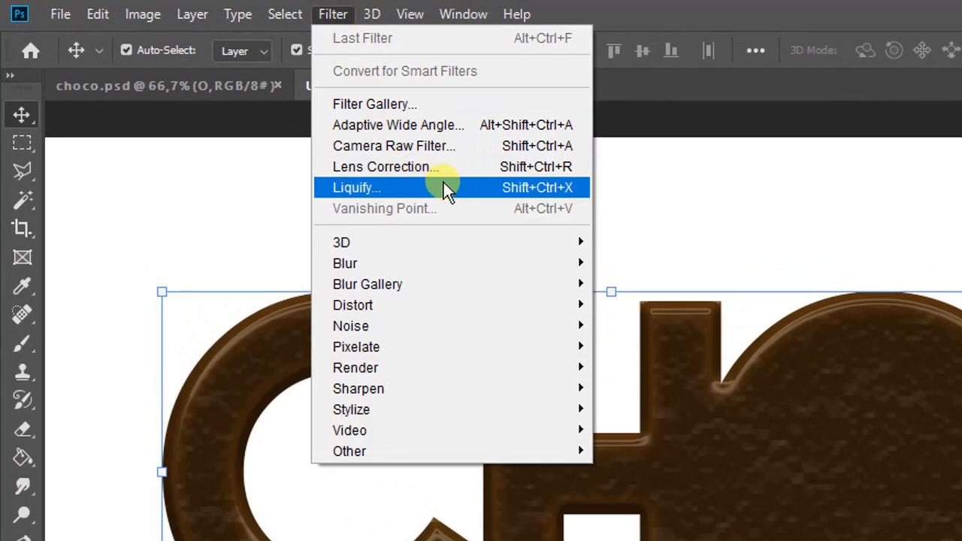
pyautogui.click(445, 189)
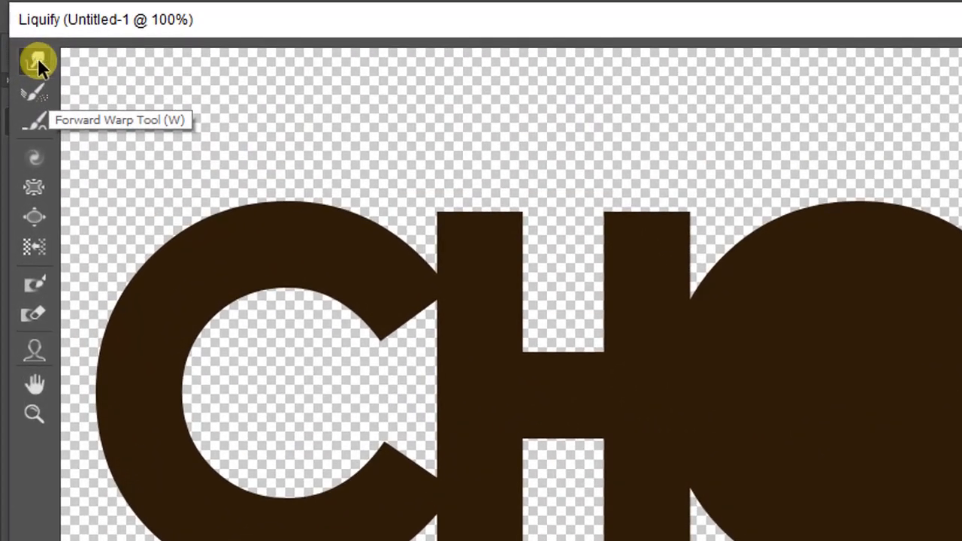
pyautogui.click(32, 58)
pyautogui.click(181, 305)
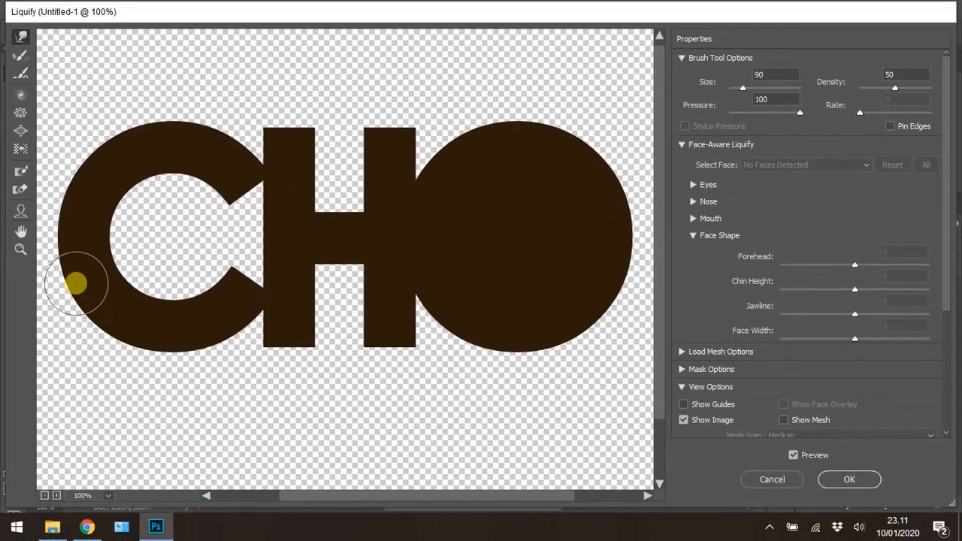
pyautogui.moveTo(115, 432); pyautogui.dragTo(114, 506)
pyautogui.moveTo(75, 331)
pyautogui.mouseDown()
pyautogui.moveTo(105, 327)
pyautogui.moveTo(108, 373)
pyautogui.moveTo(135, 339)
pyautogui.moveTo(130, 361)
pyautogui.mouseUp()
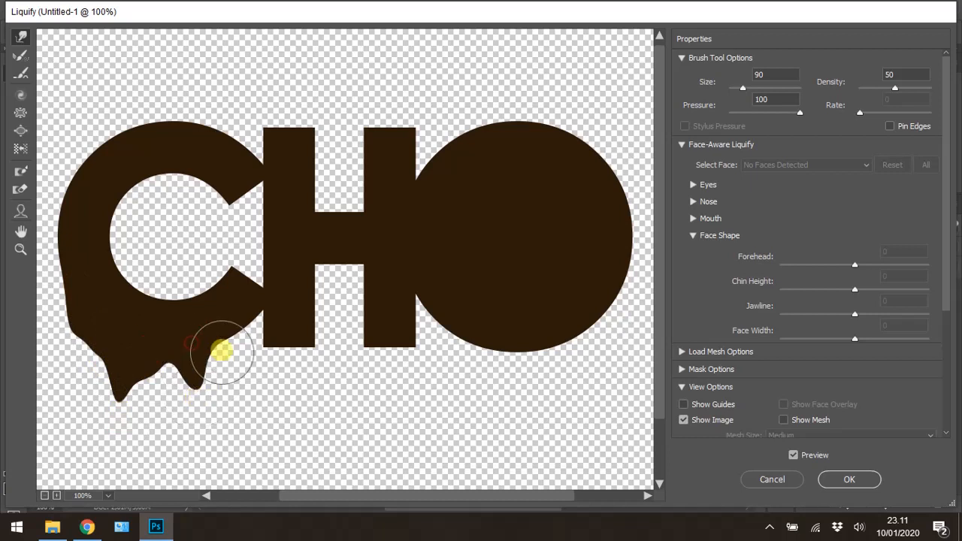
pyautogui.moveTo(222, 351)
pyautogui.mouseDown()
pyautogui.moveTo(211, 409)
pyautogui.moveTo(162, 357)
pyautogui.moveTo(164, 478)
pyautogui.moveTo(167, 379)
pyautogui.moveTo(154, 490)
pyautogui.mouseUp()
pyautogui.moveTo(195, 343)
pyautogui.mouseDown()
pyautogui.moveTo(178, 329)
pyautogui.moveTo(194, 339)
pyautogui.moveTo(185, 296)
pyautogui.mouseUp()
pyautogui.moveTo(154, 425)
pyautogui.mouseDown()
pyautogui.moveTo(188, 350)
pyautogui.moveTo(172, 365)
pyautogui.moveTo(181, 396)
pyautogui.moveTo(187, 347)
pyautogui.moveTo(176, 338)
pyautogui.moveTo(168, 354)
pyautogui.moveTo(149, 347)
pyautogui.moveTo(155, 370)
pyautogui.moveTo(219, 333)
pyautogui.moveTo(215, 318)
pyautogui.moveTo(211, 328)
pyautogui.mouseUp()
# - Warp the C's inner edge, the H and the O into rounded, dripping shapes and apply the Liquify filter
pyautogui.click(230, 194)
pyautogui.moveTo(230, 194); pyautogui.dragTo(228, 183)
pyautogui.click(127, 218)
pyautogui.moveTo(127, 218)
pyautogui.mouseDown()
pyautogui.moveTo(52, 275)
pyautogui.moveTo(82, 280)
pyautogui.mouseUp()
pyautogui.click(180, 294)
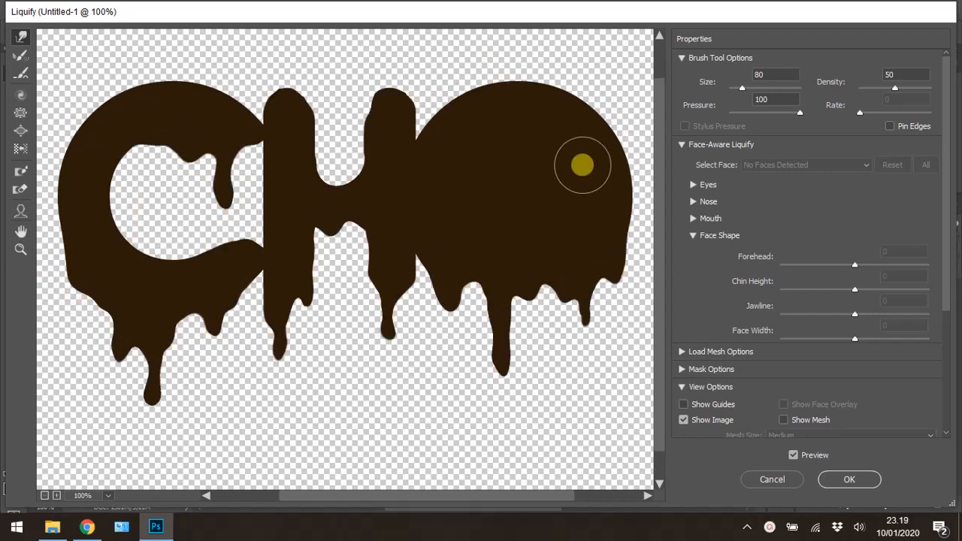
pyautogui.moveTo(583, 165)
pyautogui.mouseDown()
pyautogui.moveTo(576, 161)
pyautogui.moveTo(599, 204)
pyautogui.mouseUp()
pyautogui.click(850, 483)
pyautogui.click(850, 485)
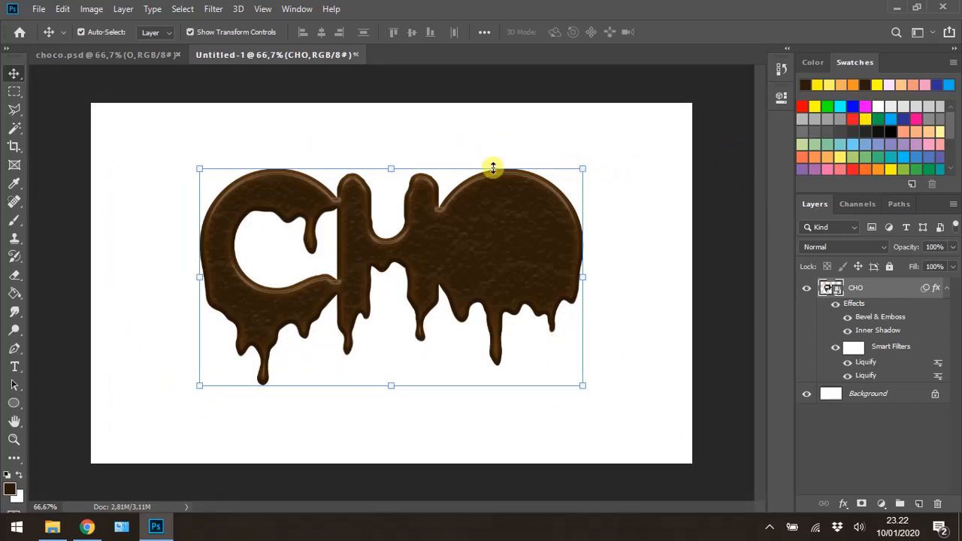
# - Rasterize the CHO smart object and erase a round hole in the centre of the O with a 150 px eraser
pyautogui.click(10, 277)
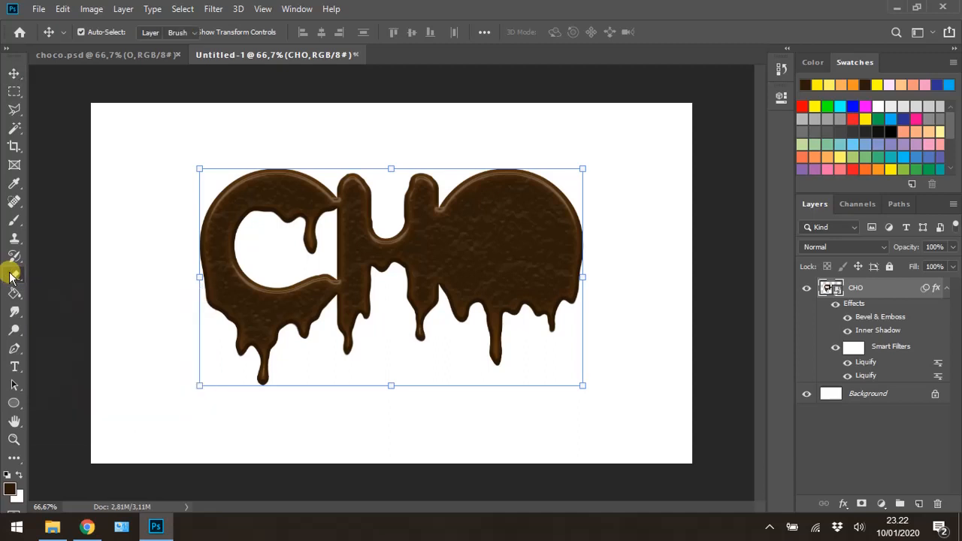
pyautogui.click(496, 237)
pyautogui.click(464, 215)
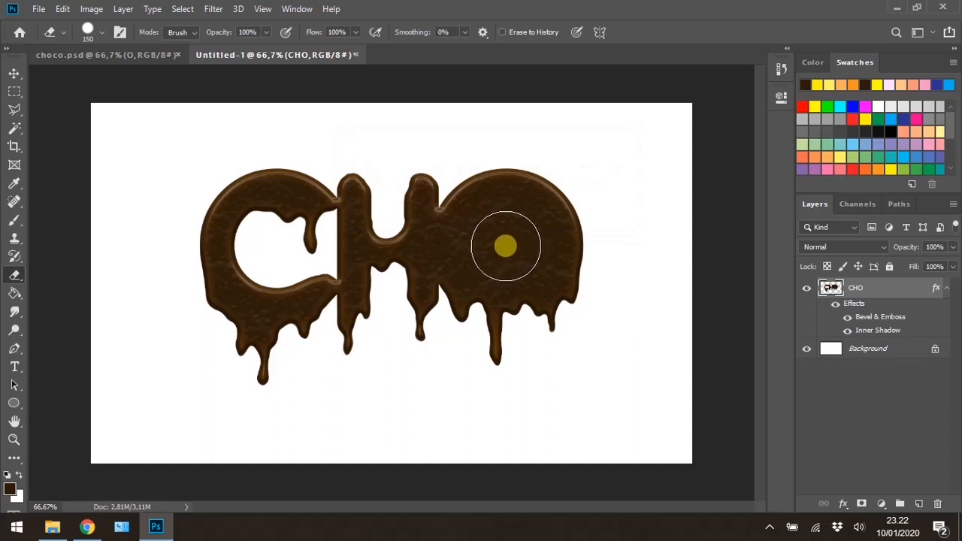
pyautogui.click(505, 247)
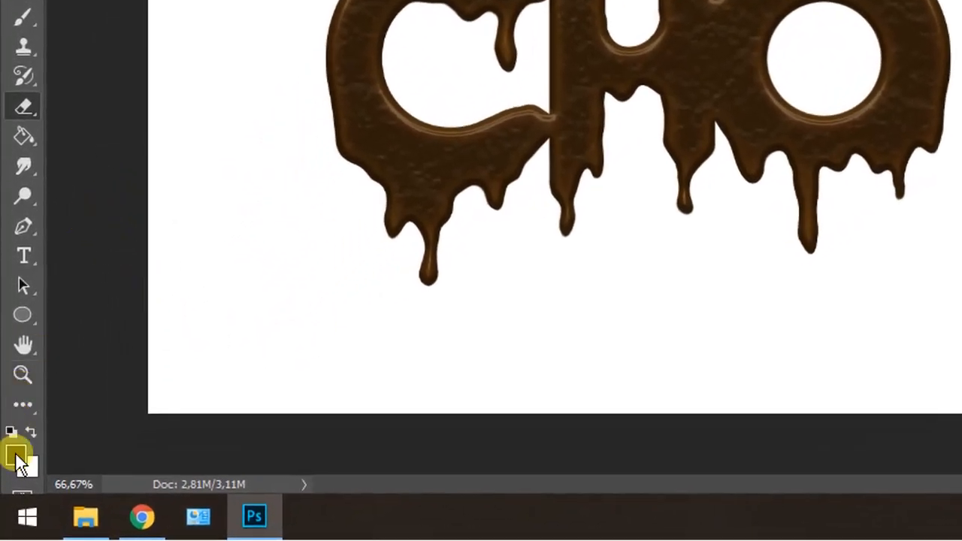
# - Set the foreground colour to the dark chocolate brown #2d1b07
pyautogui.click(10, 490)
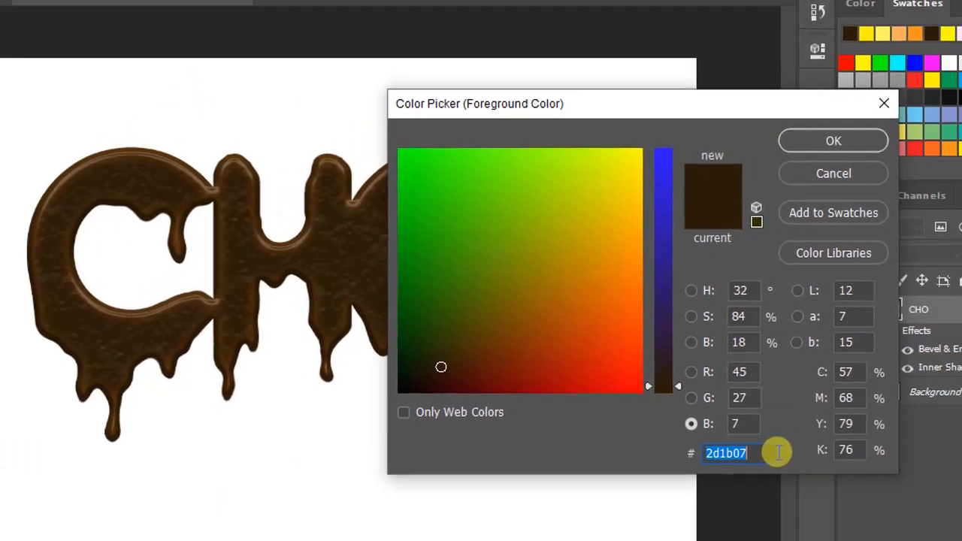
pyautogui.doubleClick(777, 452)
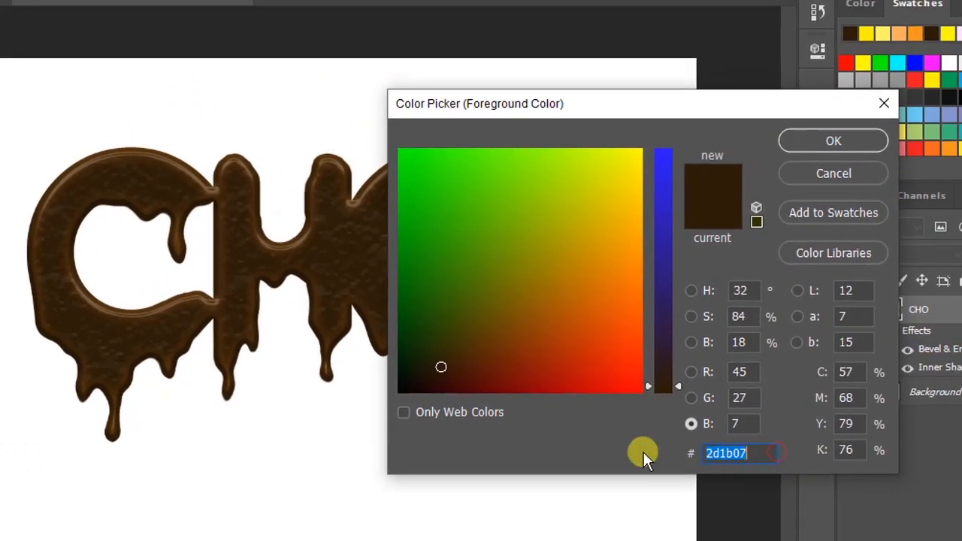
pyautogui.click(745, 455)
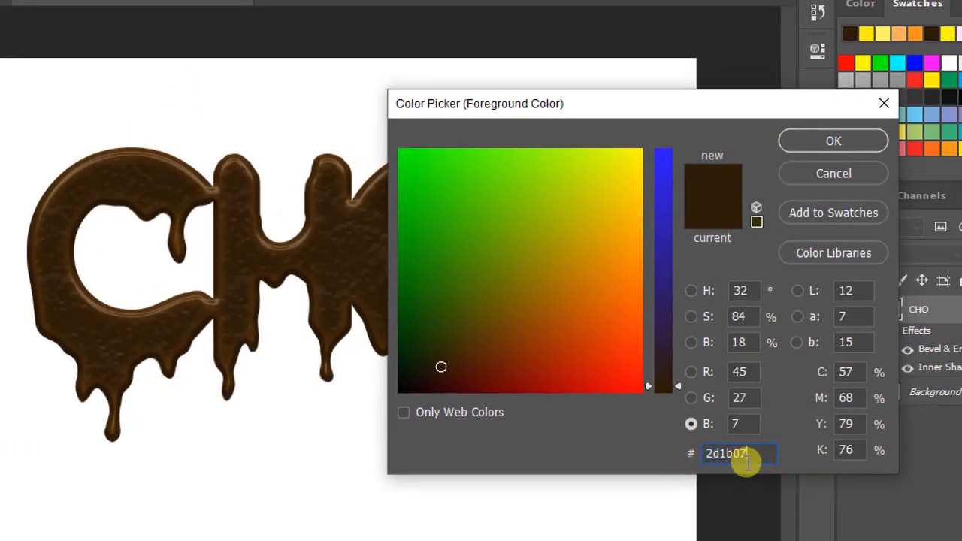
pyautogui.click(803, 138)
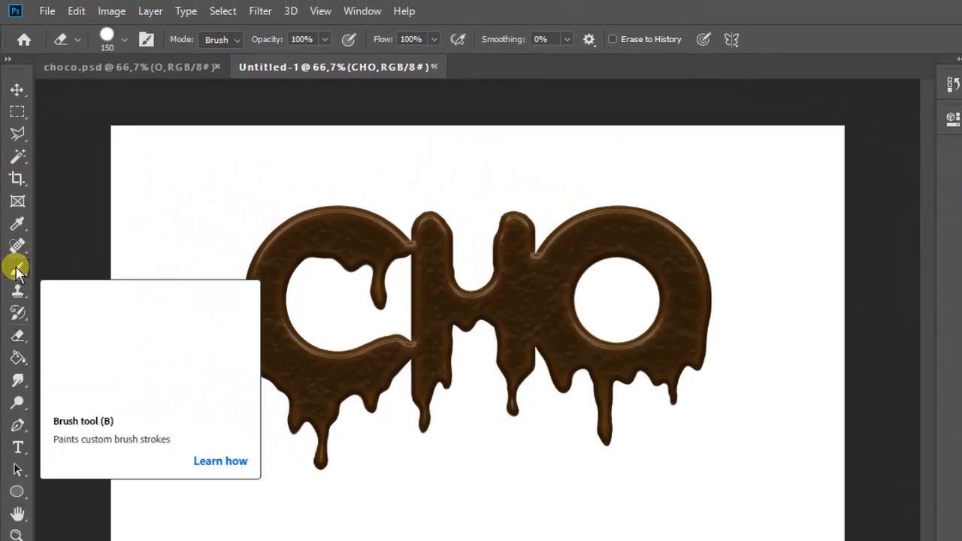
# - Add a new layer beneath CHO and paint a wavy brown chocolate pool across the canvas's lower part with a 175 px brush
pyautogui.click(16, 271)
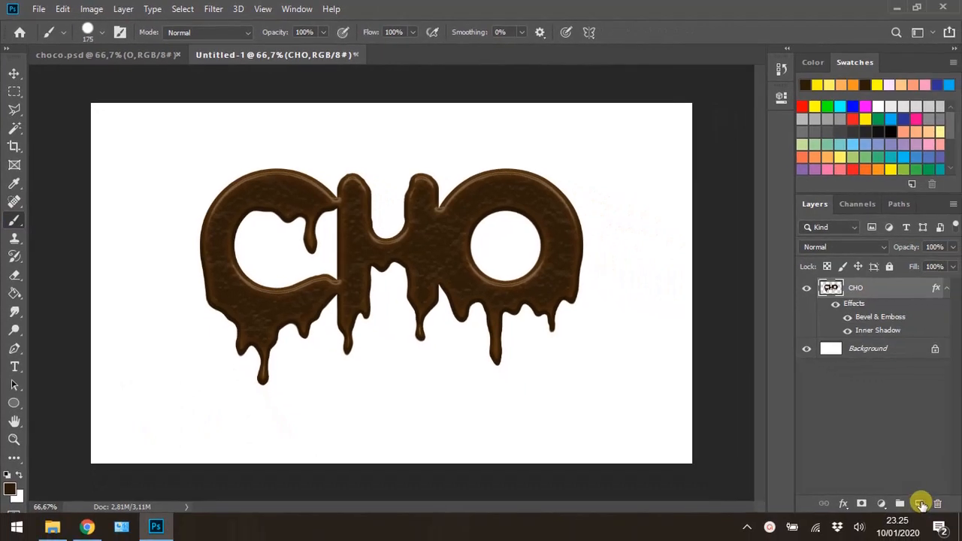
pyautogui.click(920, 503)
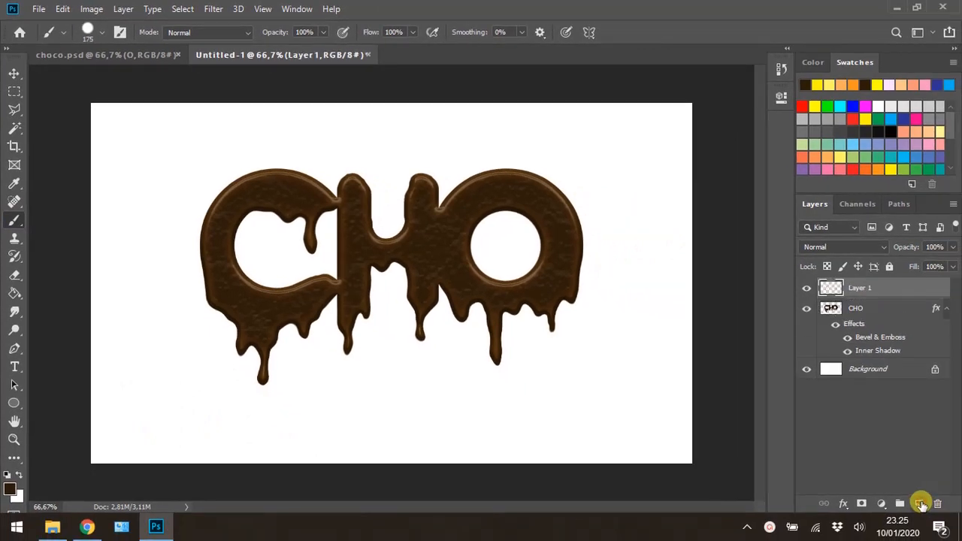
pyautogui.moveTo(890, 287); pyautogui.dragTo(875, 353)
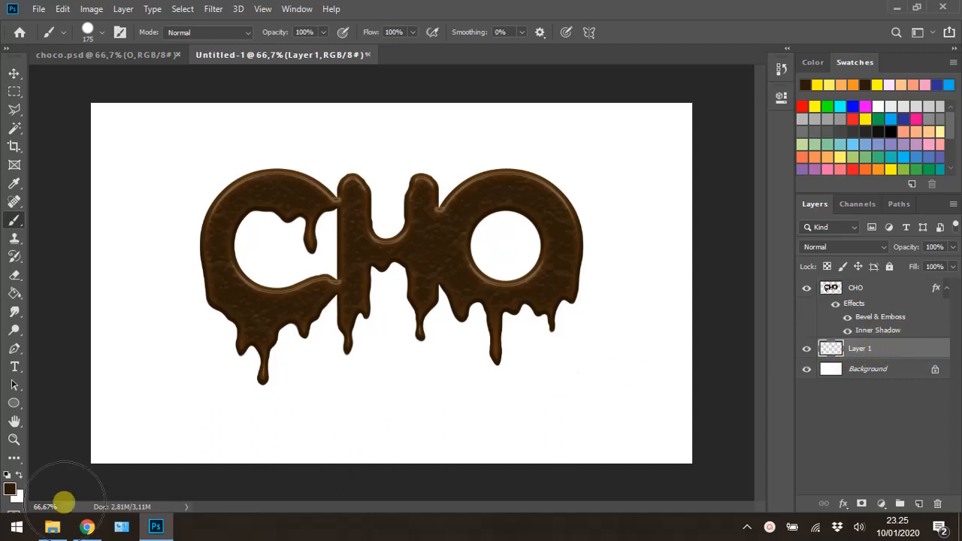
pyautogui.moveTo(82, 419)
pyautogui.mouseDown()
pyautogui.moveTo(118, 448)
pyautogui.moveTo(261, 444)
pyautogui.moveTo(345, 464)
pyautogui.moveTo(469, 433)
pyautogui.moveTo(521, 450)
pyautogui.moveTo(604, 453)
pyautogui.moveTo(665, 426)
pyautogui.moveTo(712, 375)
pyautogui.moveTo(693, 477)
pyautogui.moveTo(656, 492)
pyautogui.moveTo(325, 490)
pyautogui.moveTo(399, 468)
pyautogui.moveTo(414, 453)
pyautogui.moveTo(151, 424)
pyautogui.moveTo(94, 403)
pyautogui.moveTo(72, 379)
pyautogui.moveTo(124, 411)
pyautogui.moveTo(281, 440)
pyautogui.moveTo(370, 448)
pyautogui.moveTo(425, 437)
pyautogui.moveTo(576, 456)
pyautogui.moveTo(631, 445)
pyautogui.moveTo(388, 438)
pyautogui.moveTo(269, 459)
pyautogui.mouseUp()
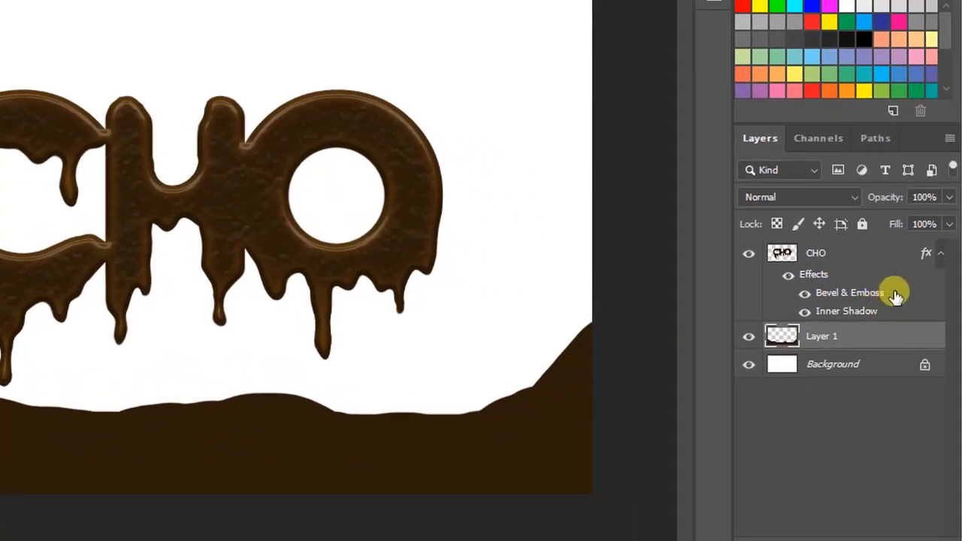
# - Copy the CHO layer's style and paste it onto Layer 1 with the painted chocolate pool
pyautogui.rightClick(897, 296)
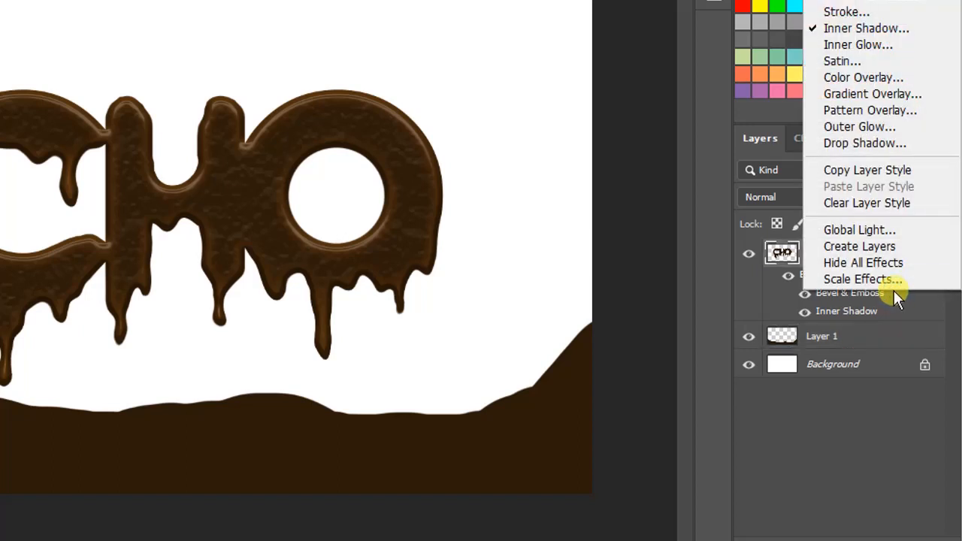
pyautogui.click(904, 171)
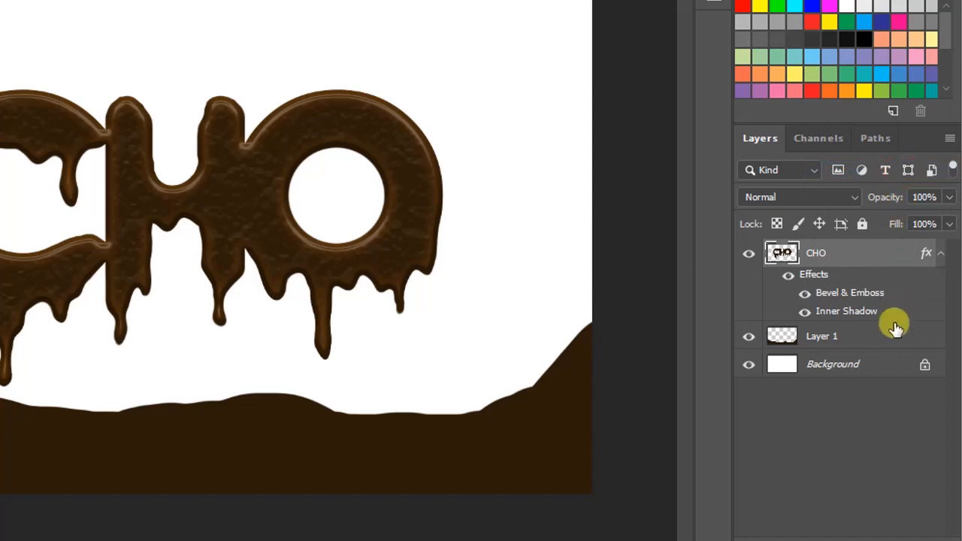
pyautogui.click(867, 334)
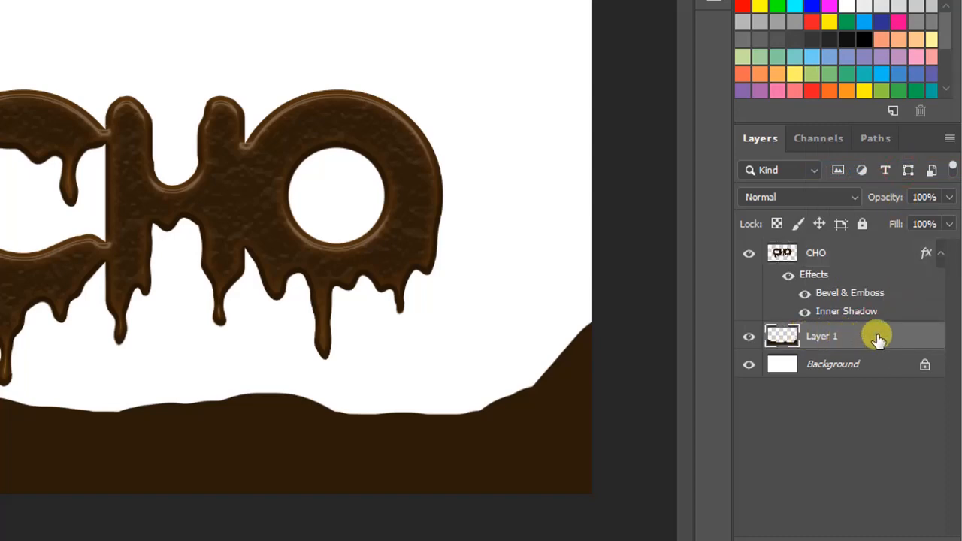
pyautogui.rightClick(878, 339)
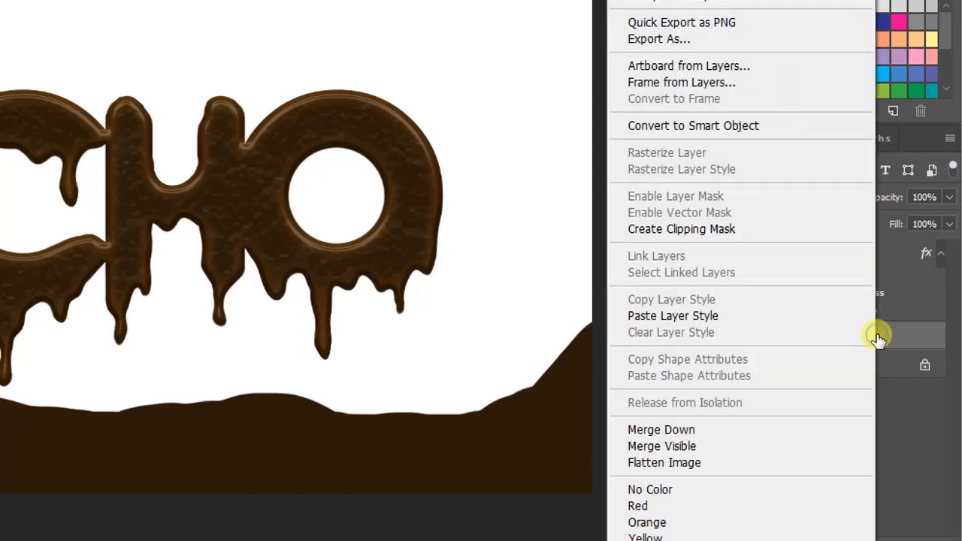
pyautogui.click(691, 316)
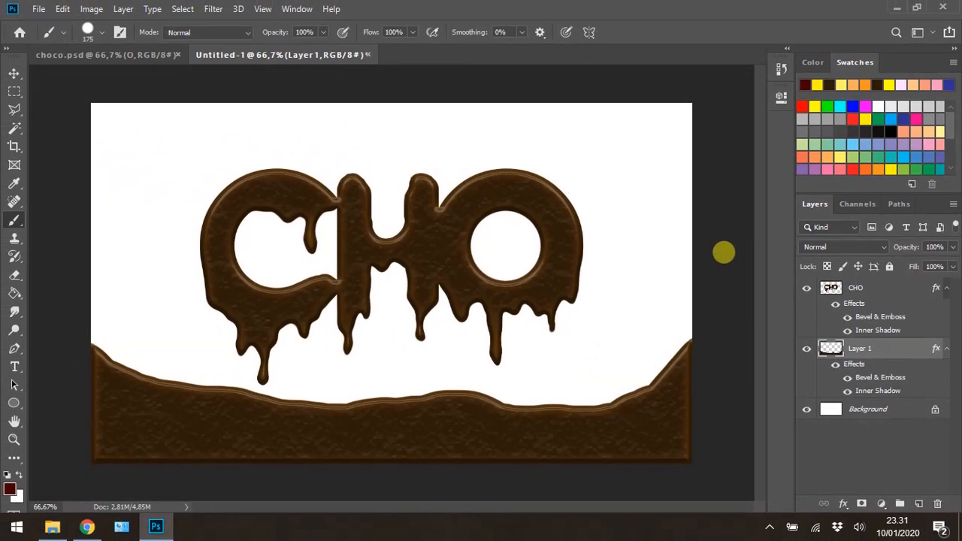
# - Fill the Background layer with the bright yellow swatch using the Paint Bucket
pyautogui.click(868, 410)
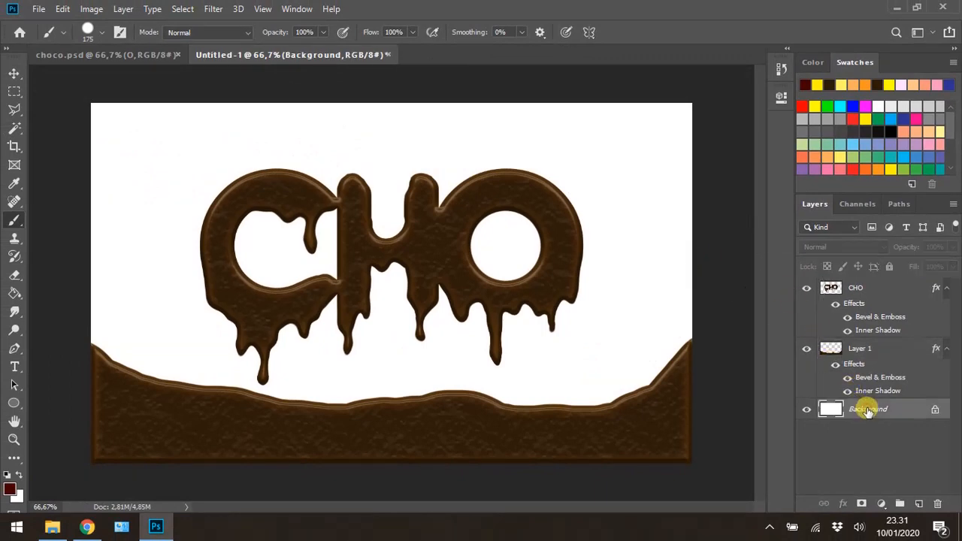
pyautogui.click(819, 84)
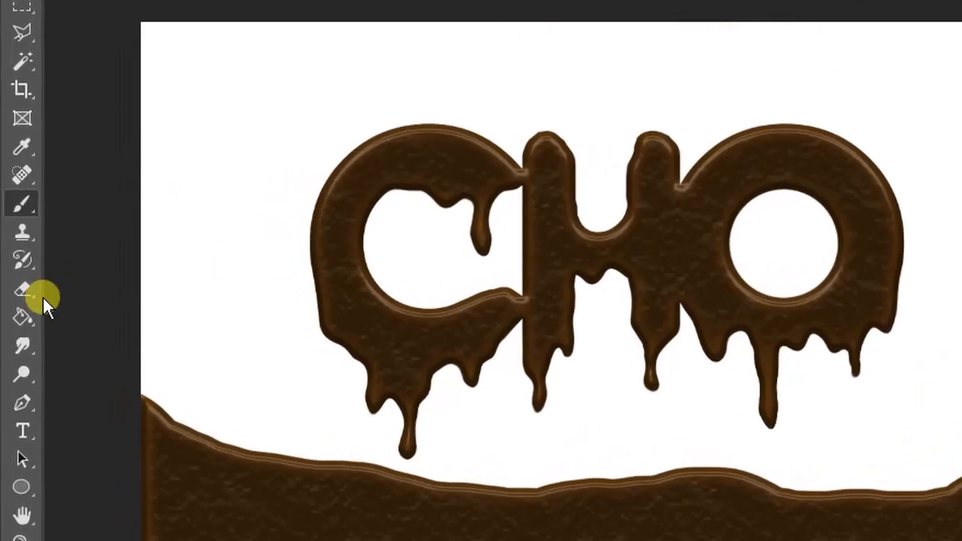
pyautogui.click(21, 318)
pyautogui.moveTo(21, 318); pyautogui.dragTo(168, 338)
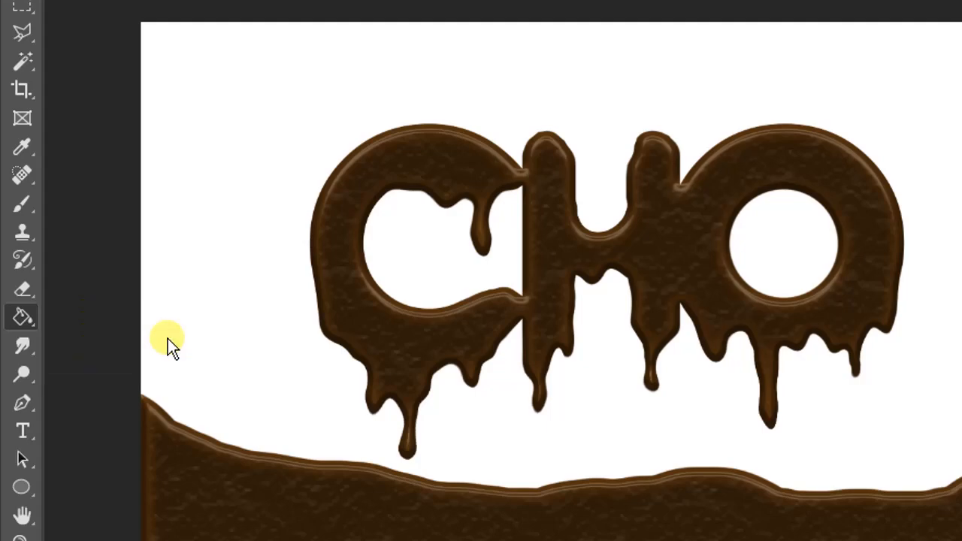
pyautogui.click(235, 91)
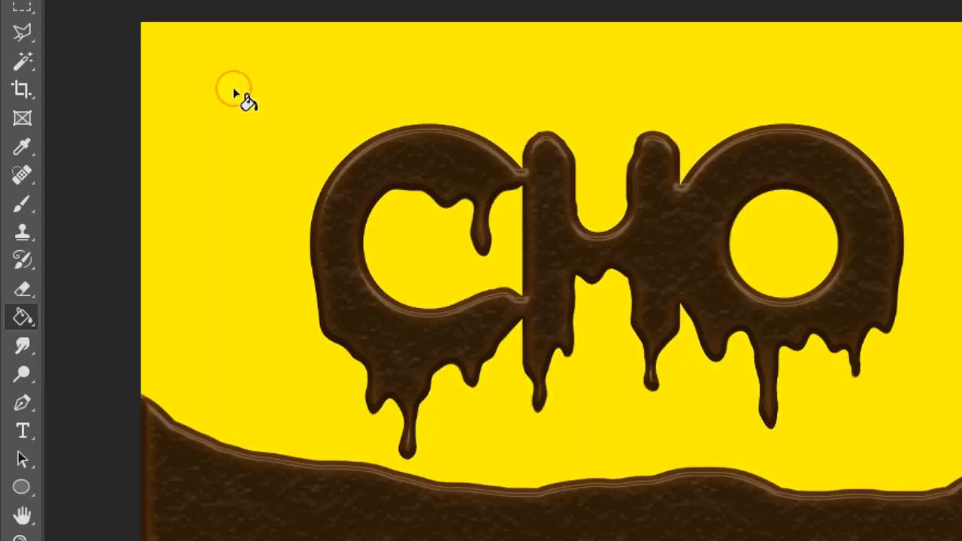